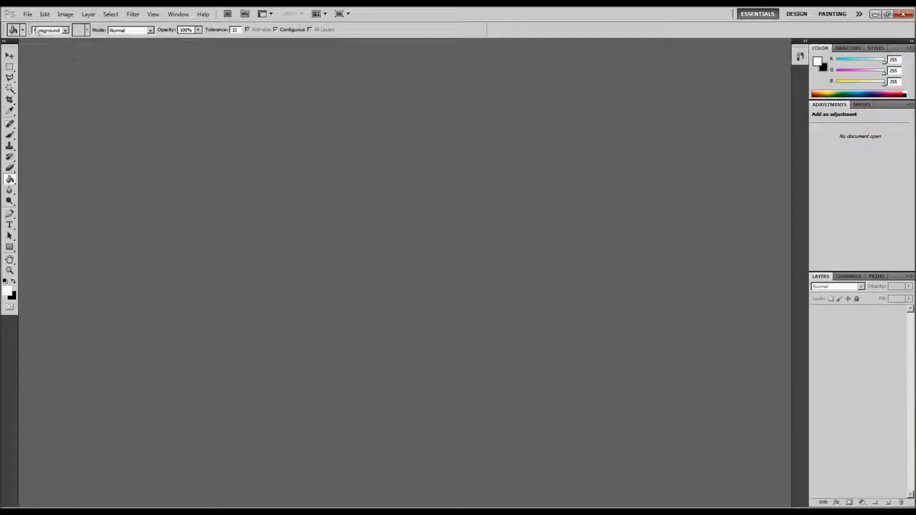
Step: Create a new 1920×1080 document named MURAT and fill its background black
{"action": "left_click", "coordinate": [28, 14]}
{"action": "type", "text": "MURAT"}
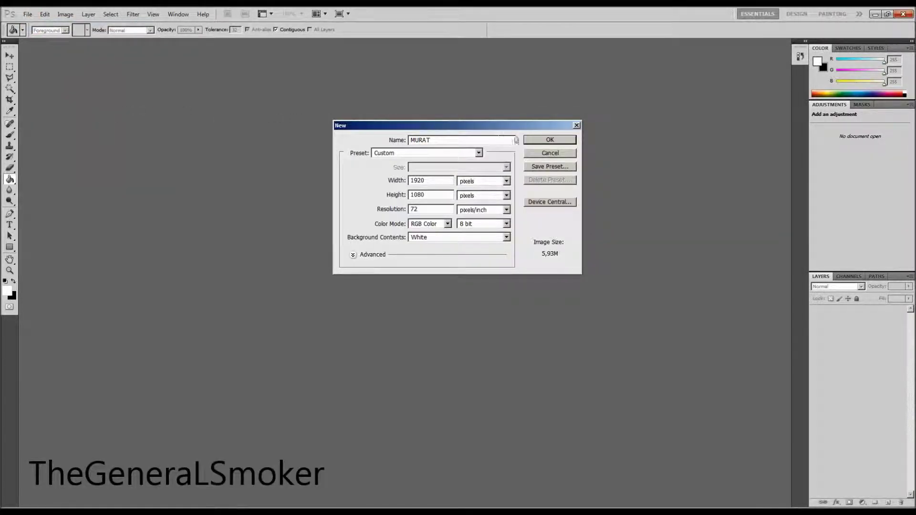
{"action": "left_click", "coordinate": [529, 140]}
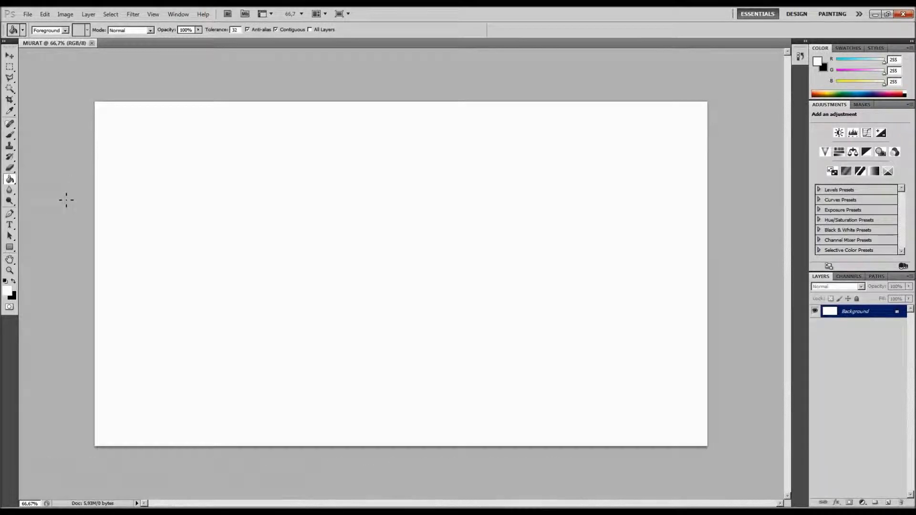
{"action": "key", "text": "alt+BackSpace"}
Step: Type the white text MURAT on the left side of the canvas
{"action": "left_click", "coordinate": [10, 225]}
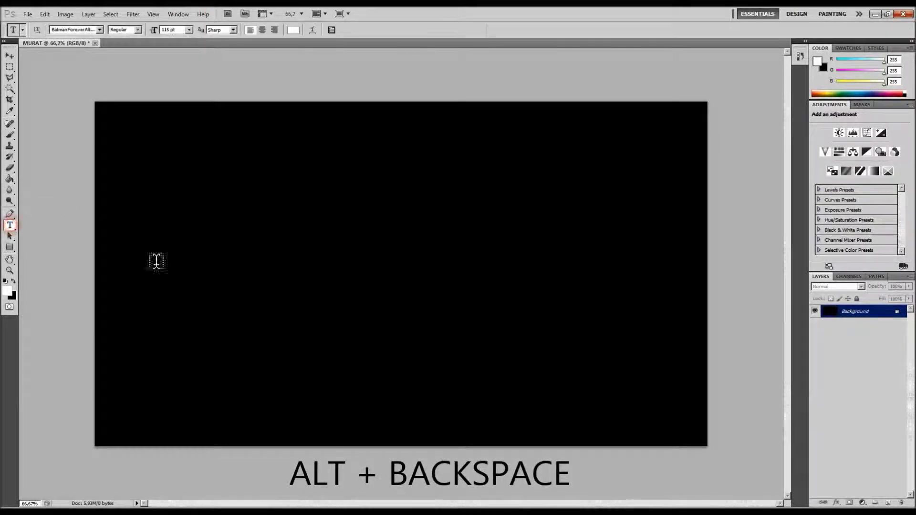
{"action": "left_click", "coordinate": [174, 274]}
{"action": "type", "text": "MI"}
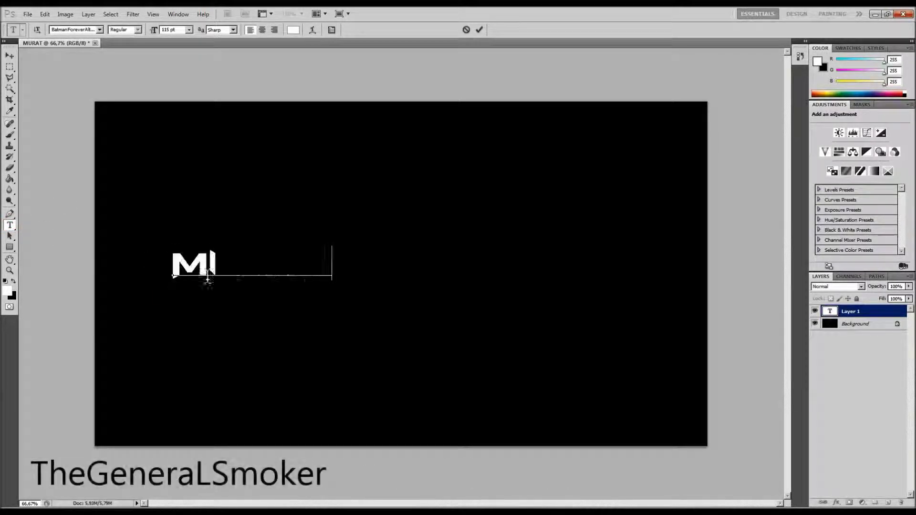
{"action": "type", "text": "URAT"}
{"action": "left_click", "coordinate": [9, 56]}
Step: Enlarge the MURAT text across the canvas and move it up and left
{"action": "left_click", "coordinate": [141, 32]}
{"action": "left_click_drag", "start_coordinate": [330, 280], "coordinate": [671, 429]}
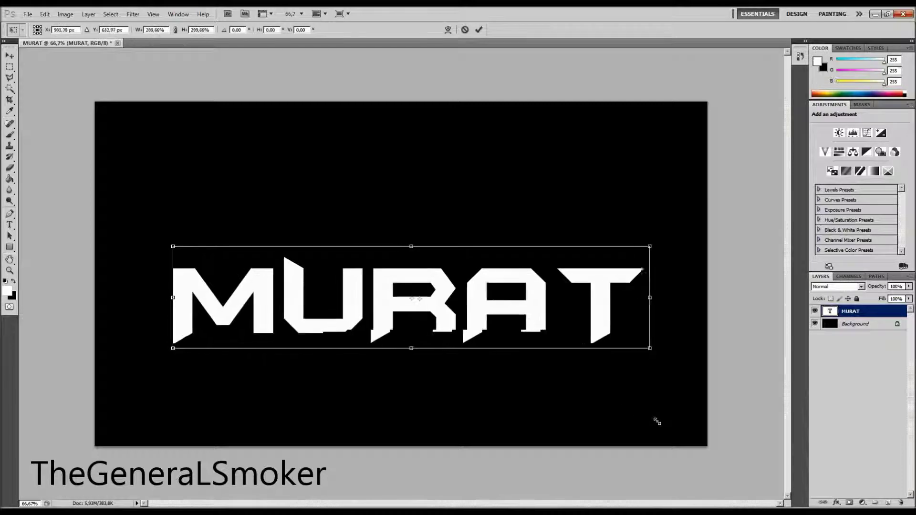
{"action": "key", "text": "Return"}
{"action": "left_click", "coordinate": [152, 30]}
{"action": "left_click_drag", "start_coordinate": [513, 332], "coordinate": [485, 291]}
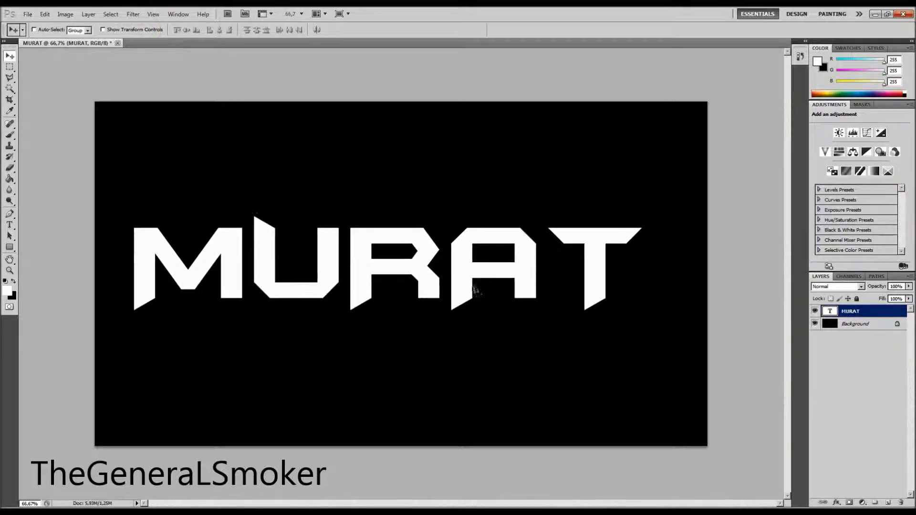
Step: Scale MURAT up slightly, nudge it into the canvas centre, and open its layer options
{"action": "left_click", "coordinate": [138, 30]}
{"action": "left_click_drag", "start_coordinate": [654, 309], "coordinate": [687, 325]}
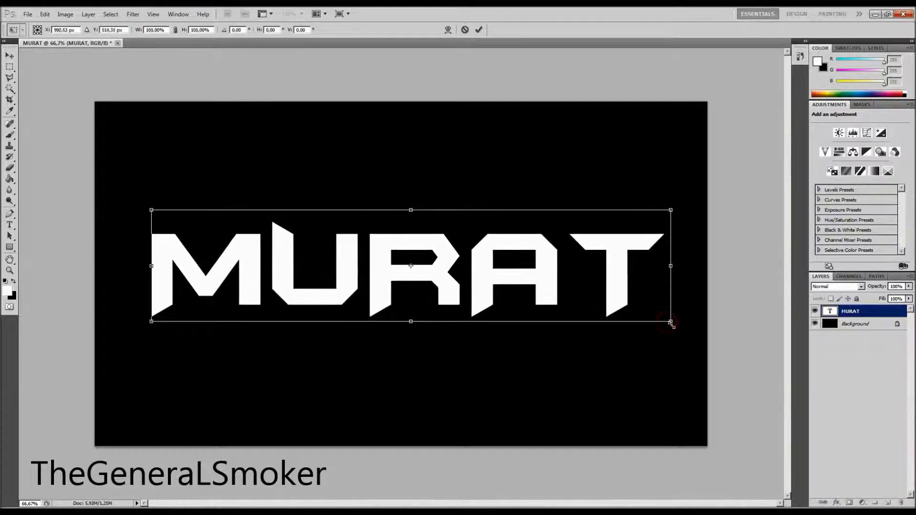
{"action": "key", "text": "Return"}
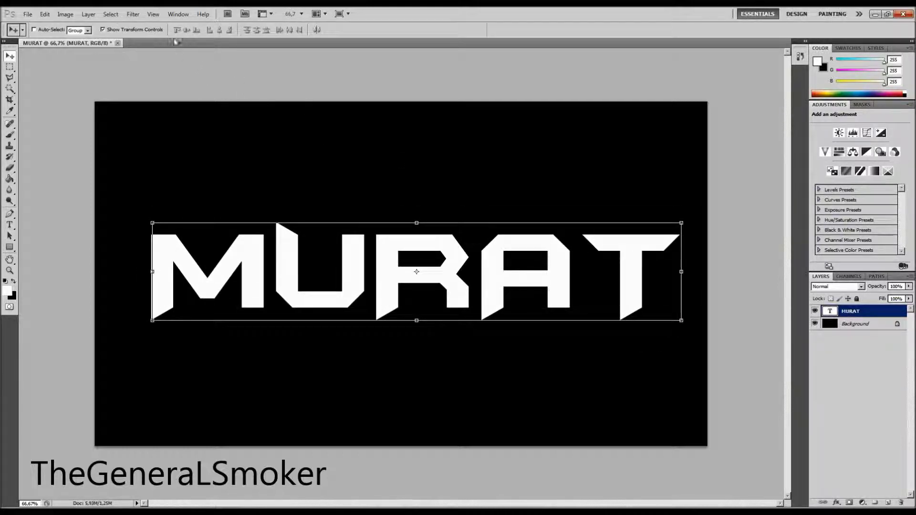
{"action": "left_click", "coordinate": [160, 30]}
{"action": "left_click_drag", "start_coordinate": [455, 256], "coordinate": [447, 264]}
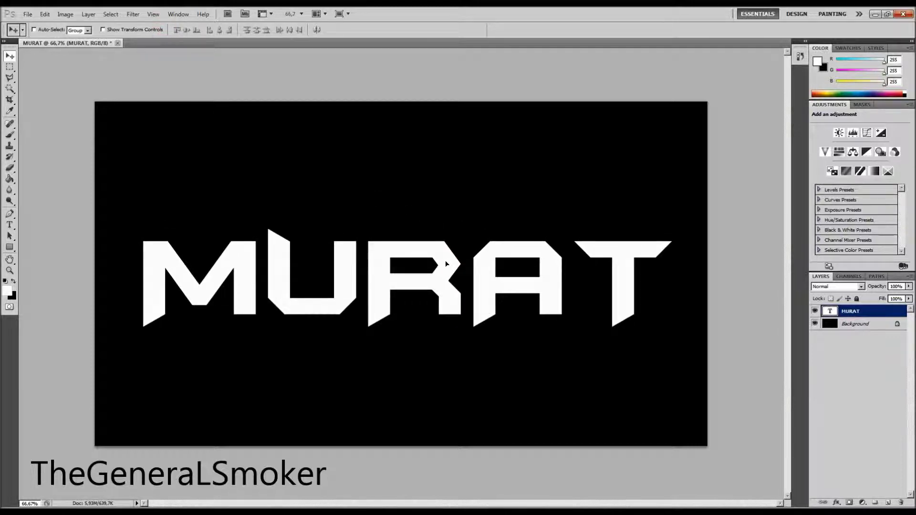
{"action": "left_click_drag", "start_coordinate": [447, 263], "coordinate": [446, 262]}
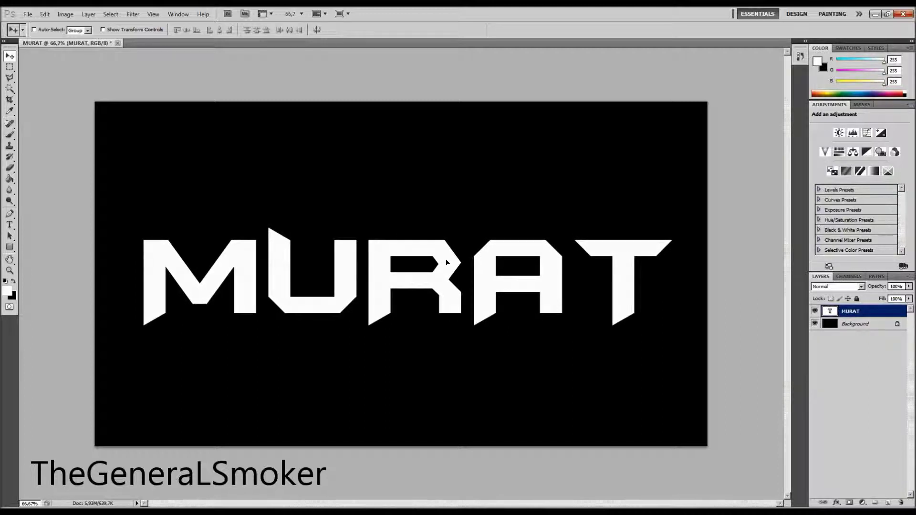
{"action": "left_click_drag", "start_coordinate": [446, 262], "coordinate": [444, 262]}
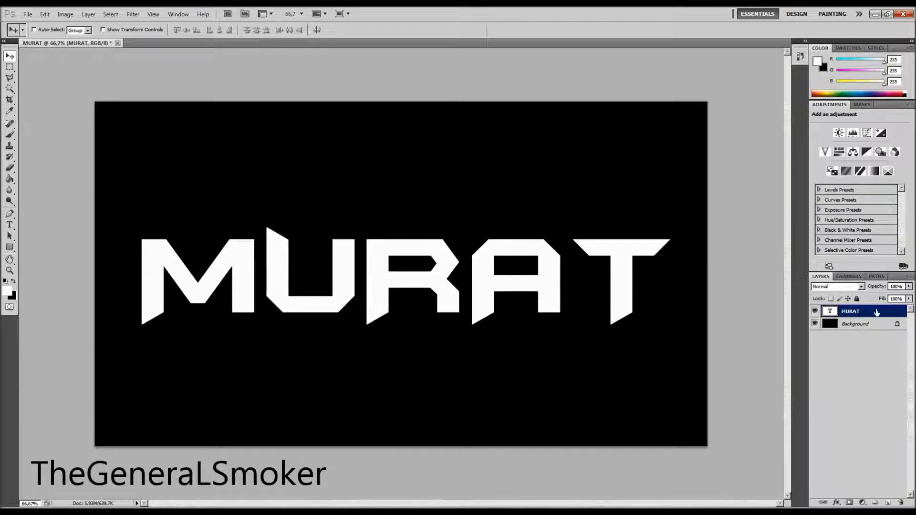
{"action": "right_click", "coordinate": [857, 313]}
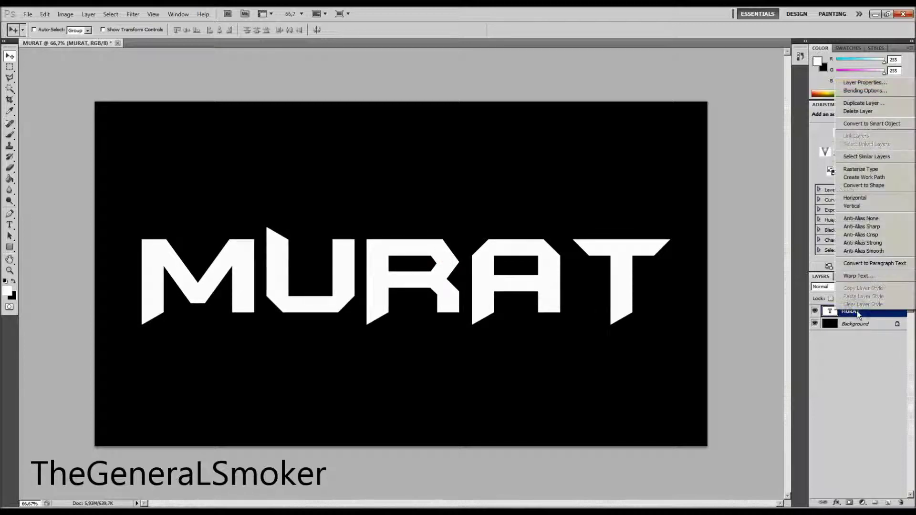
Step: Rasterize the MURAT type layer, then cut a triangle off the M's corner and offset it
{"action": "left_click", "coordinate": [847, 170]}
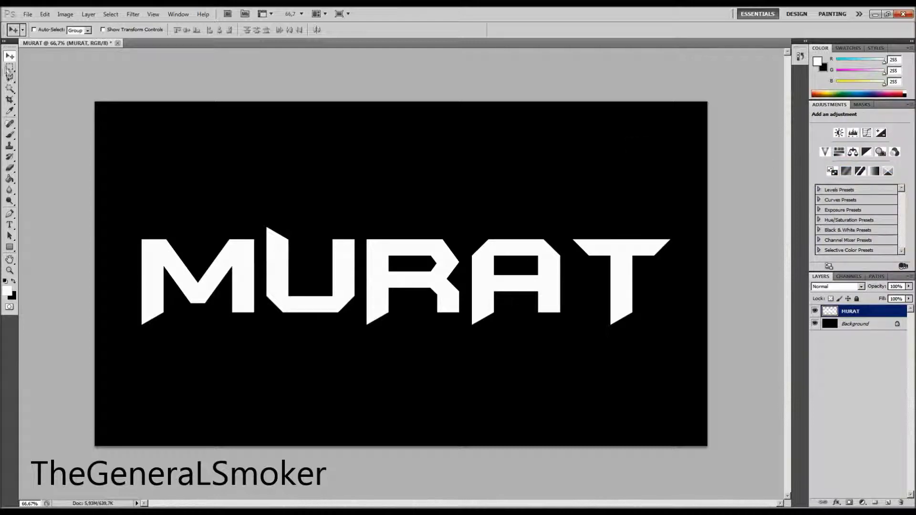
{"action": "left_click", "coordinate": [10, 76]}
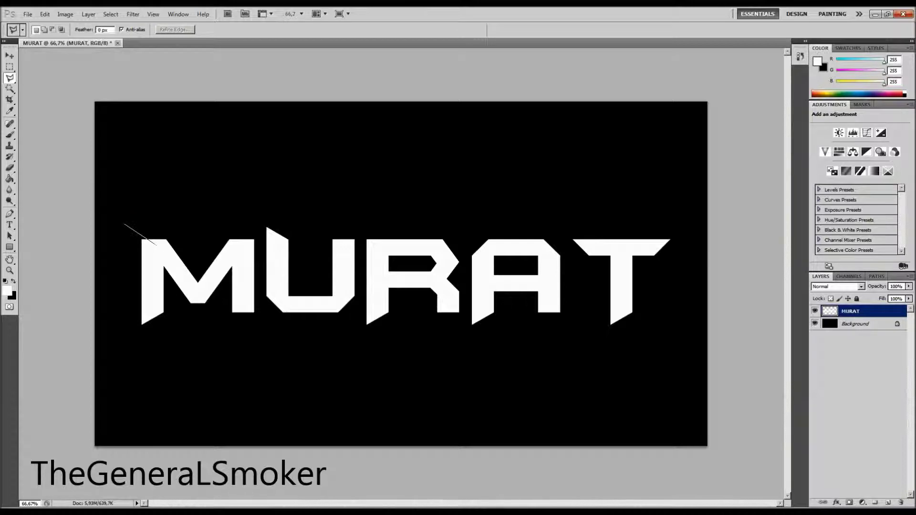
{"action": "left_click", "coordinate": [119, 265]}
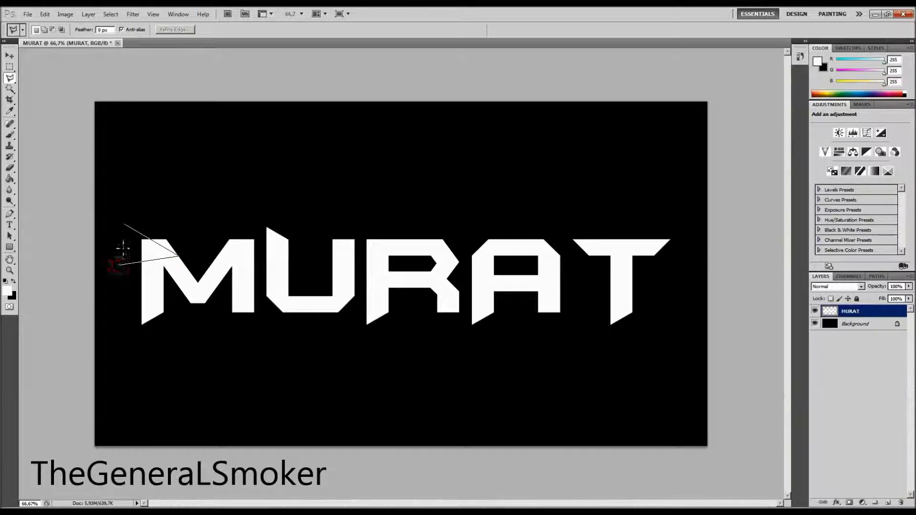
{"action": "left_click", "coordinate": [125, 226]}
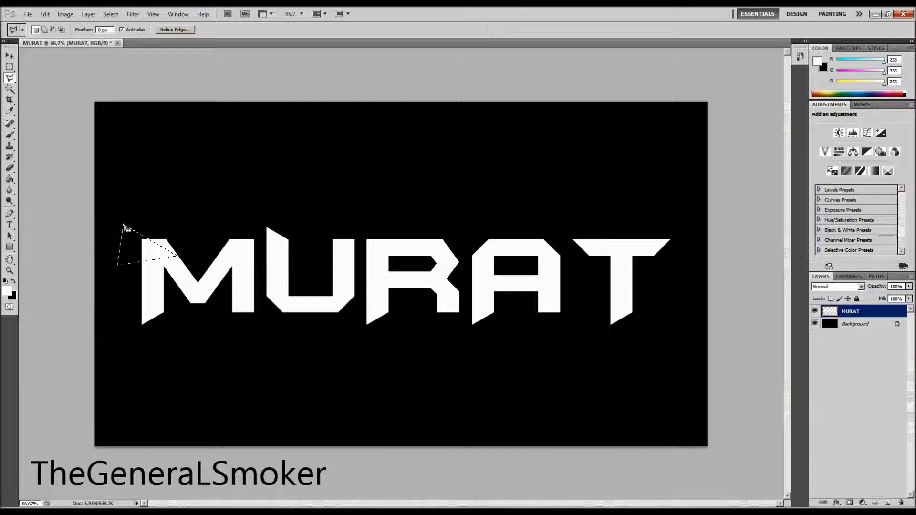
{"action": "key", "text": "v"}
{"action": "left_click_drag", "start_coordinate": [125, 243], "coordinate": [142, 255]}
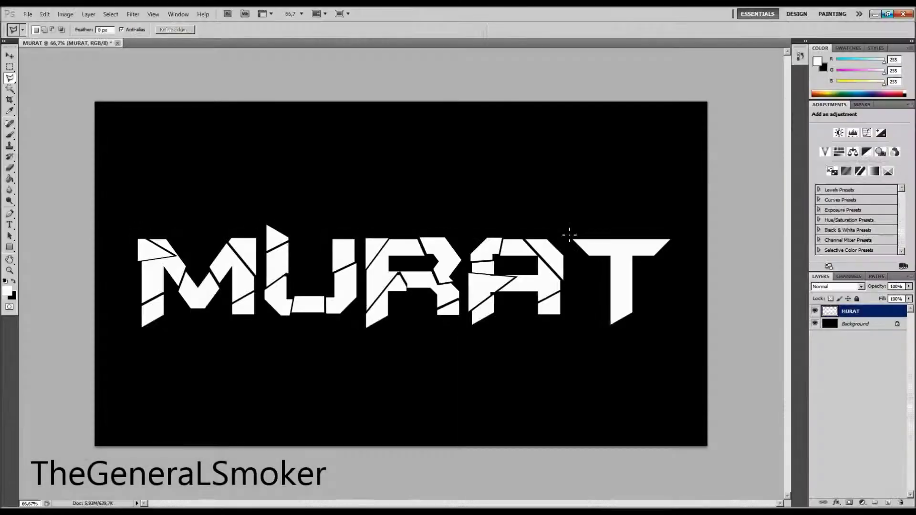
Step: Cut out the T's top-left piece and nudge it upward
{"action": "left_click", "coordinate": [566, 232]}
{"action": "left_click", "coordinate": [577, 267]}
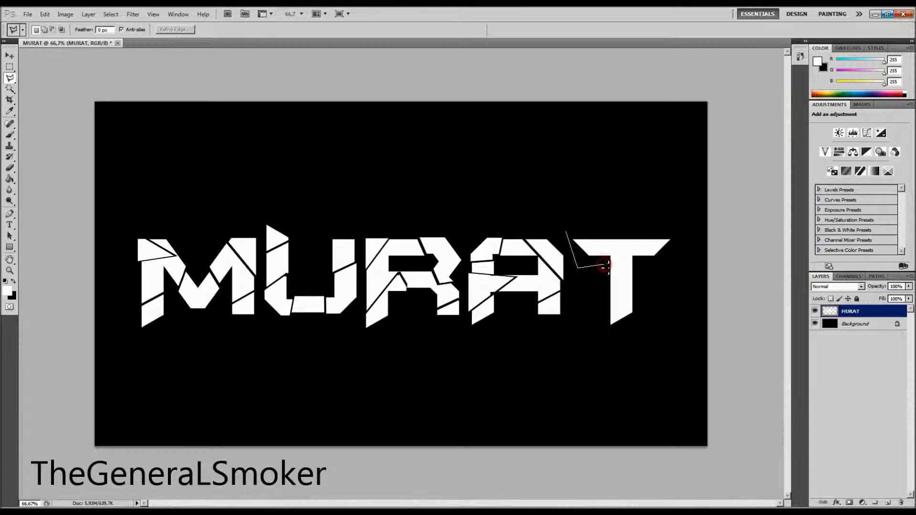
{"action": "left_click", "coordinate": [619, 224]}
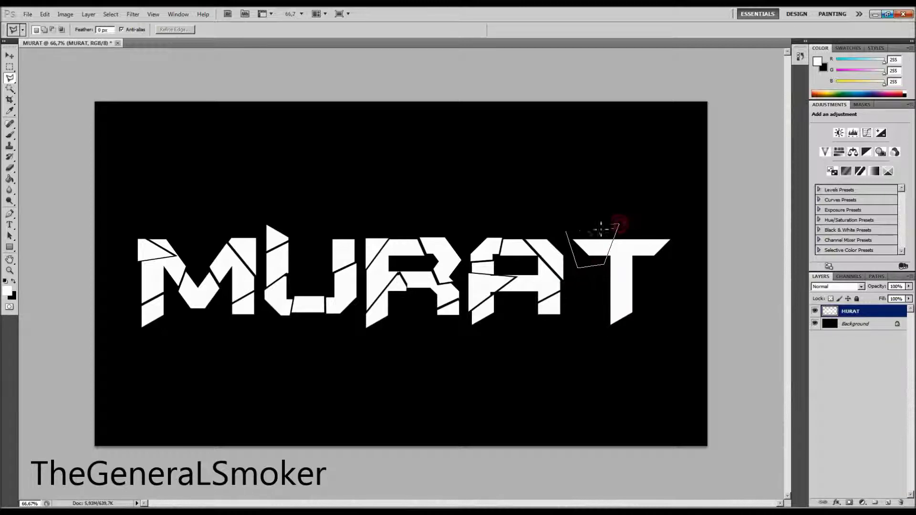
{"action": "left_click", "coordinate": [571, 231]}
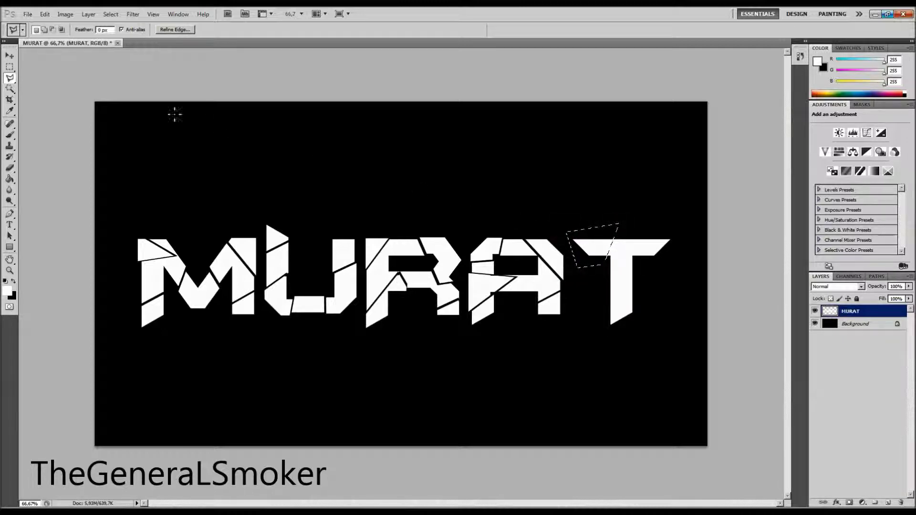
{"action": "left_click", "coordinate": [12, 57]}
{"action": "key", "text": "Up"}
{"action": "key", "text": "Up"}
{"action": "key", "text": "Up"}
{"action": "key", "text": "Up"}
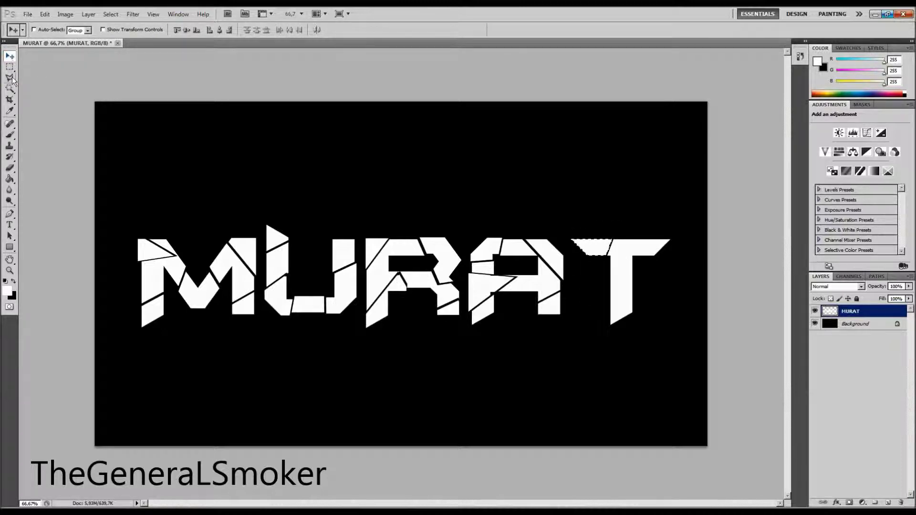
Step: Outline the T's right arm as a separate shard piece
{"action": "left_click", "coordinate": [9, 78]}
{"action": "left_click", "coordinate": [629, 237]}
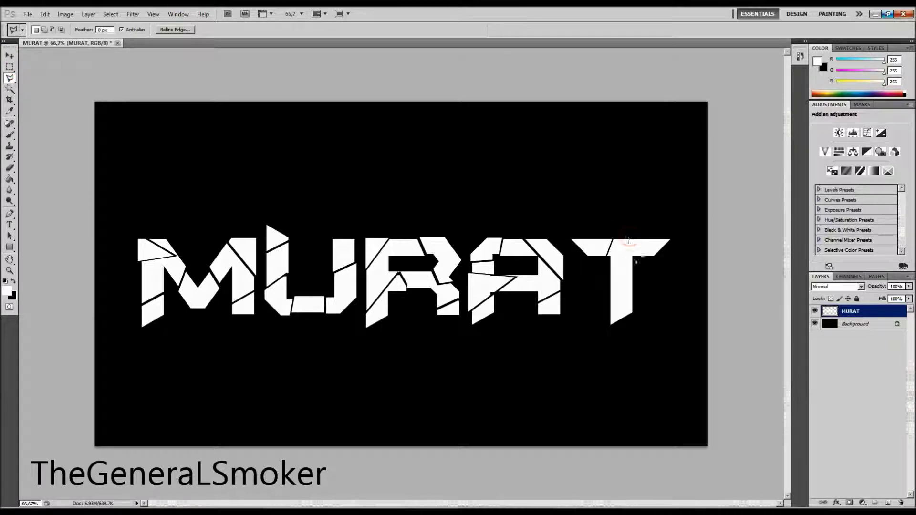
{"action": "left_click", "coordinate": [637, 267]}
{"action": "left_click", "coordinate": [672, 265]}
{"action": "left_click", "coordinate": [680, 224]}
{"action": "left_click", "coordinate": [633, 234]}
{"action": "left_click", "coordinate": [10, 56]}
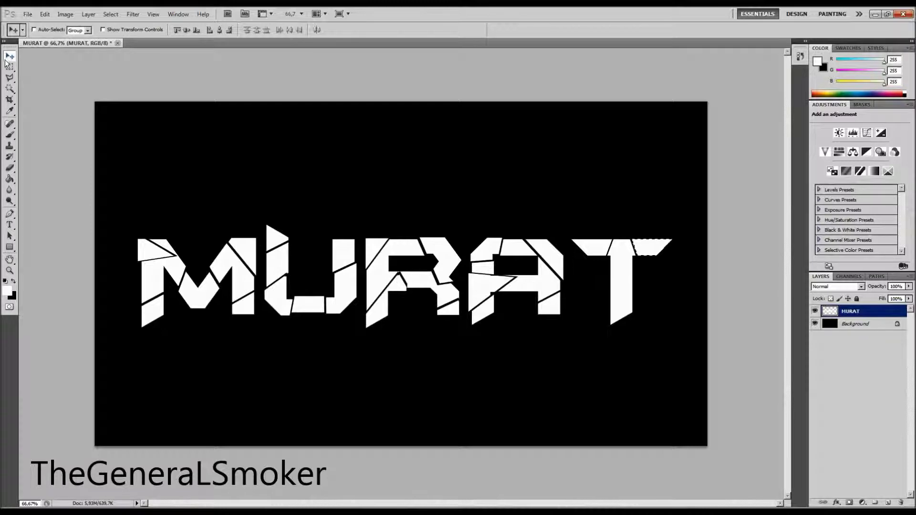
Step: Cut another triangular shard out of the T's stem
{"action": "left_click", "coordinate": [9, 78]}
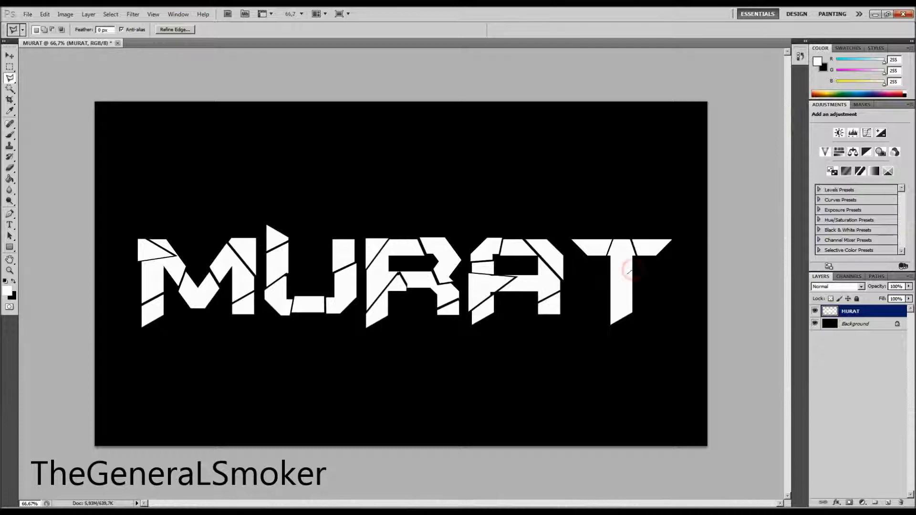
{"action": "left_click", "coordinate": [601, 286]}
{"action": "left_click", "coordinate": [657, 302]}
{"action": "left_click", "coordinate": [644, 270]}
{"action": "left_click", "coordinate": [633, 270]}
{"action": "left_click", "coordinate": [8, 56]}
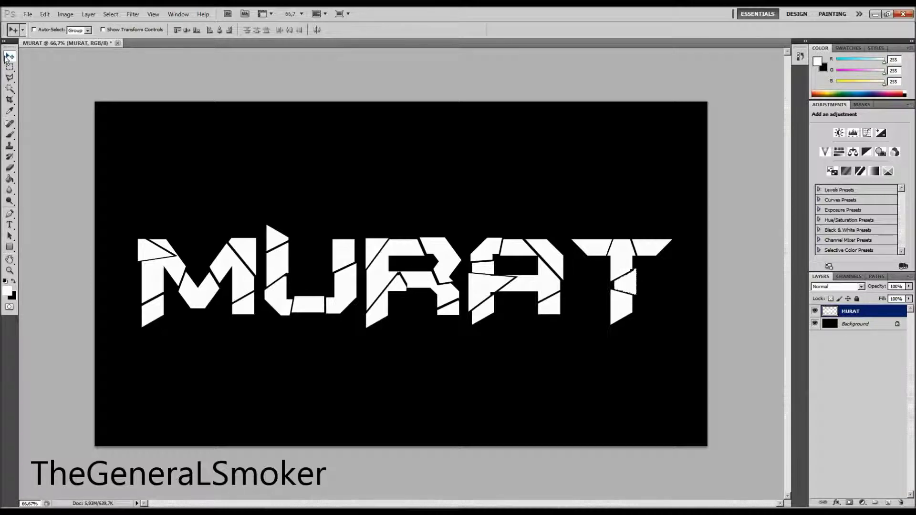
{"action": "left_click", "coordinate": [9, 67]}
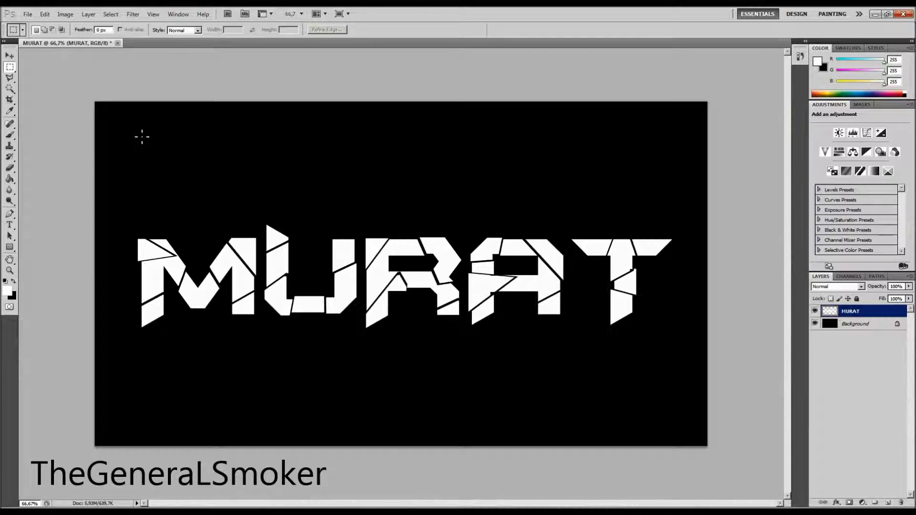
Step: Magic Wand-select shard pieces of the M and U letters
{"action": "left_click", "coordinate": [9, 89]}
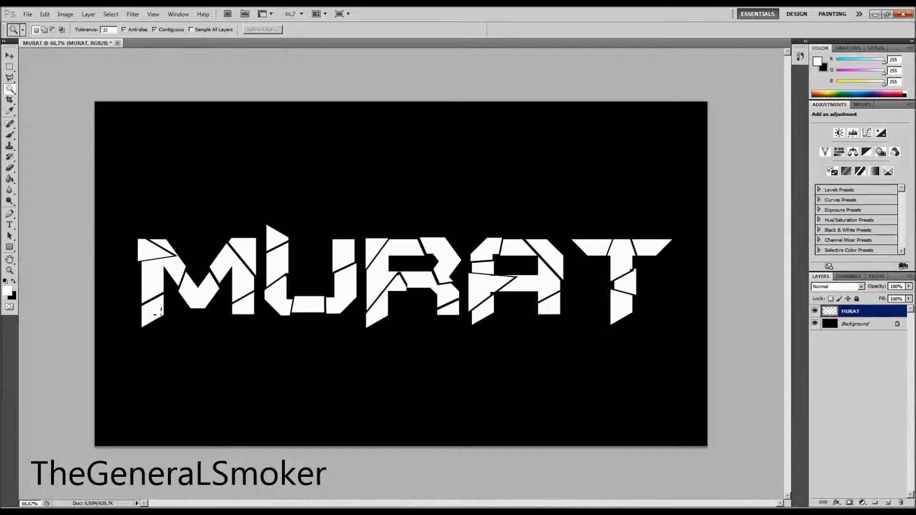
{"action": "left_click", "coordinate": [155, 314]}
{"action": "left_click", "coordinate": [146, 249], "text": "shift"}
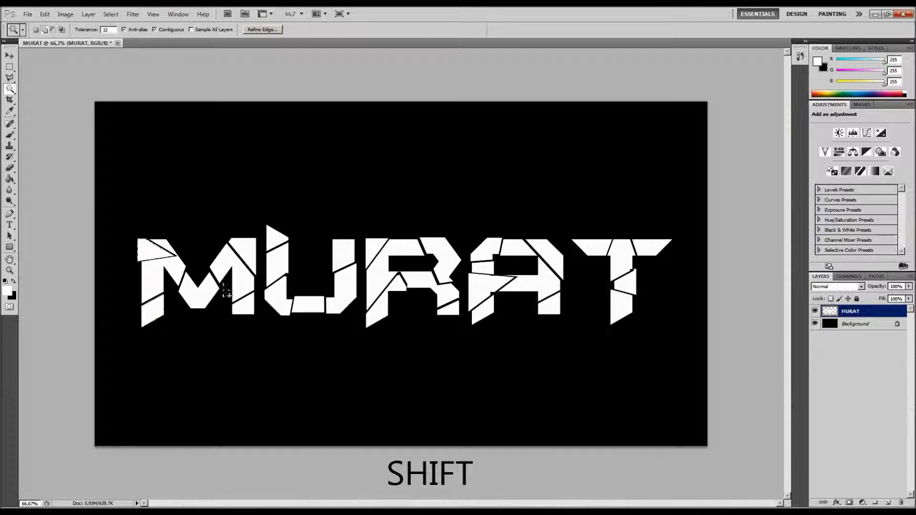
{"action": "left_click", "coordinate": [244, 308], "text": "shift"}
{"action": "left_click", "coordinate": [203, 291], "text": "shift"}
{"action": "left_click", "coordinate": [241, 248], "text": "shift"}
{"action": "left_click", "coordinate": [273, 241], "text": "shift"}
{"action": "left_click", "coordinate": [348, 290], "text": "shift"}
Step: Add R, A and T shard pieces to the selection and copy them to a new layer
{"action": "left_click", "coordinate": [375, 252], "text": "shift"}
{"action": "left_click", "coordinate": [381, 309], "text": "shift"}
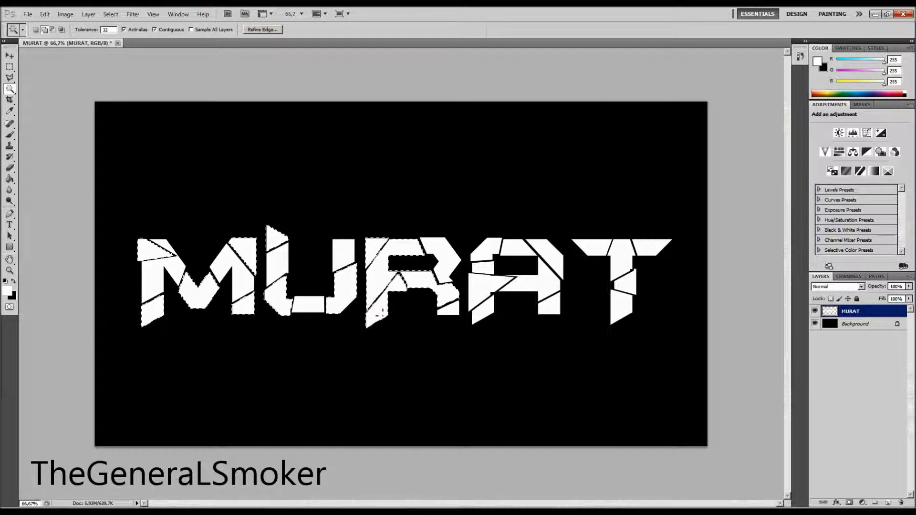
{"action": "left_click", "coordinate": [392, 293], "text": "shift"}
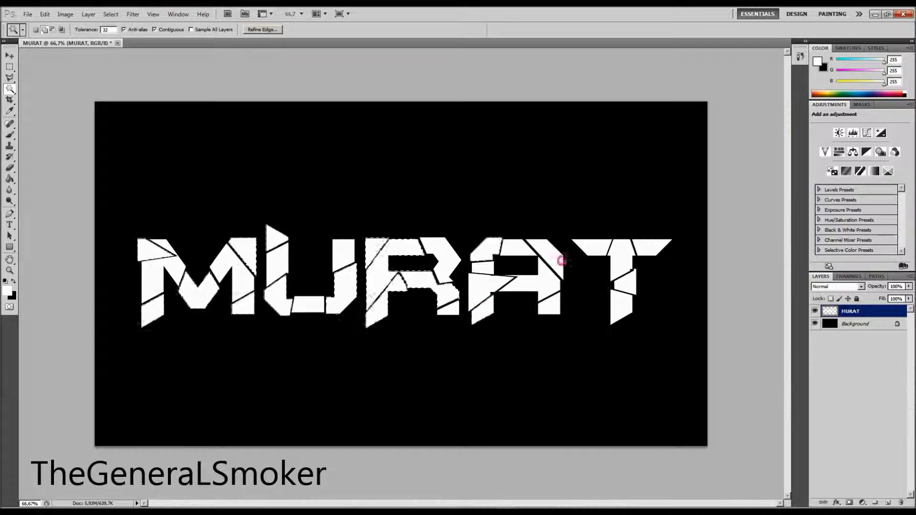
{"action": "left_click", "coordinate": [553, 307], "text": "shift"}
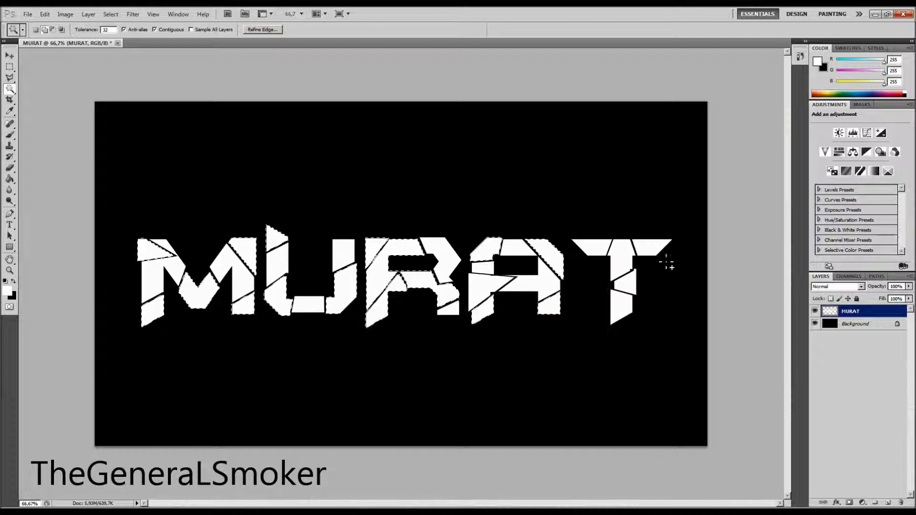
{"action": "left_click", "coordinate": [658, 246], "text": "shift"}
{"action": "left_click", "coordinate": [590, 249], "text": "shift"}
{"action": "left_click", "coordinate": [620, 310], "text": "shift"}
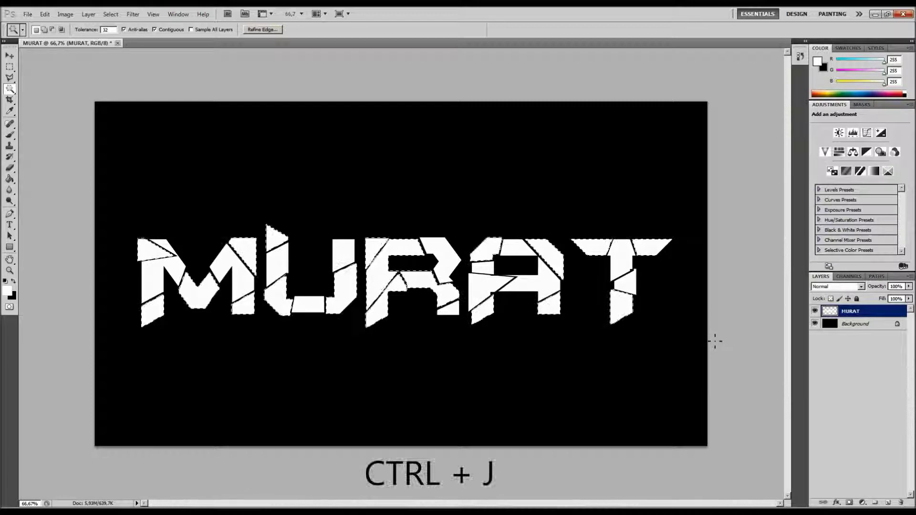
{"action": "key", "text": "ctrl+j"}
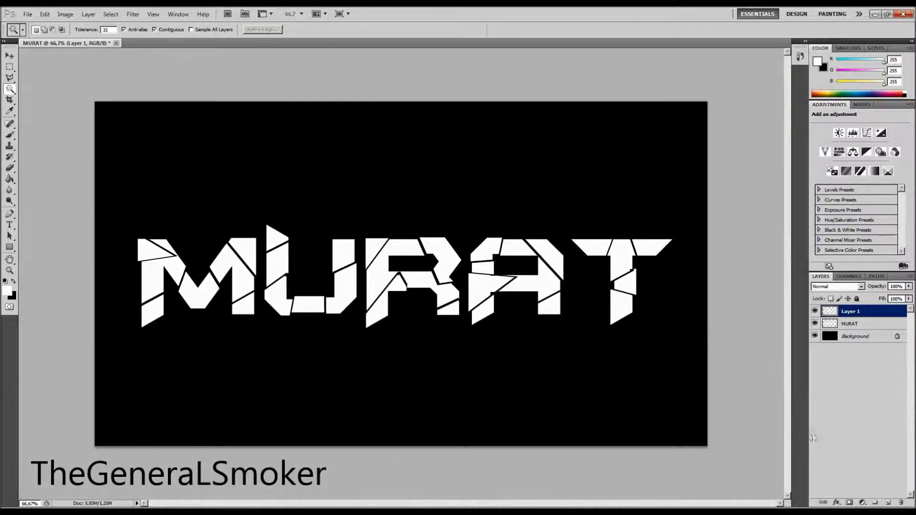
Step: Add a black Outer Glow effect to the copied shards layer
{"action": "left_click", "coordinate": [835, 503]}
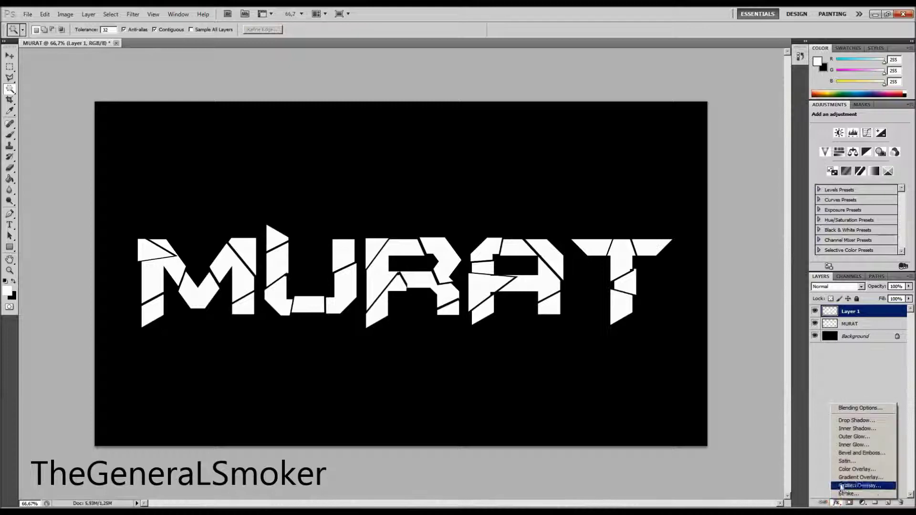
{"action": "left_click", "coordinate": [847, 437]}
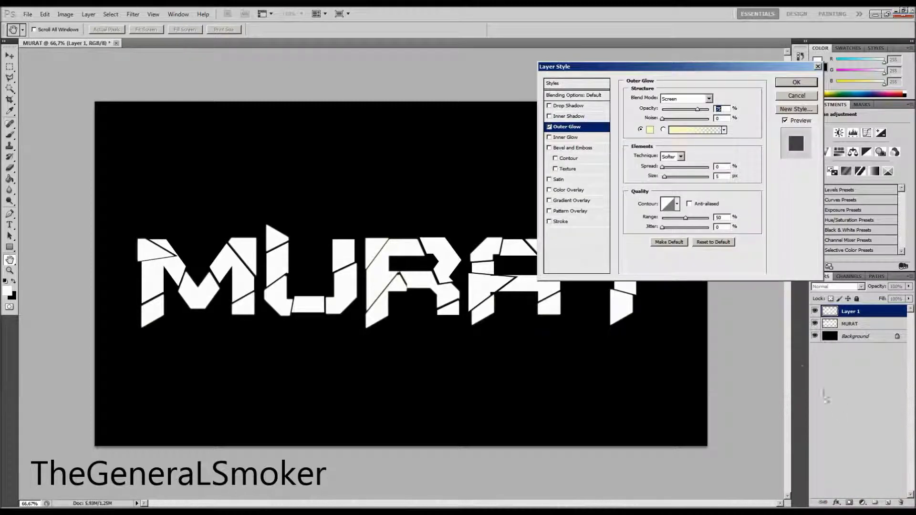
{"action": "left_click", "coordinate": [650, 130]}
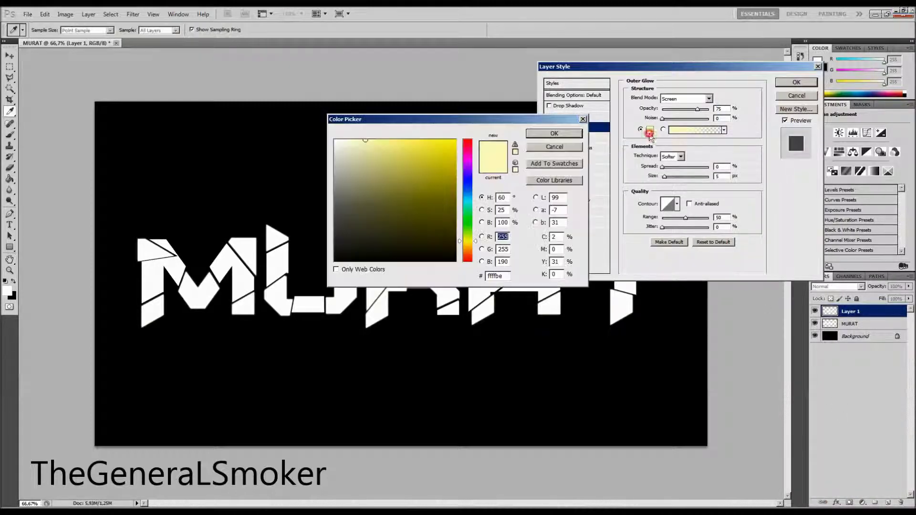
{"action": "left_click", "coordinate": [335, 261]}
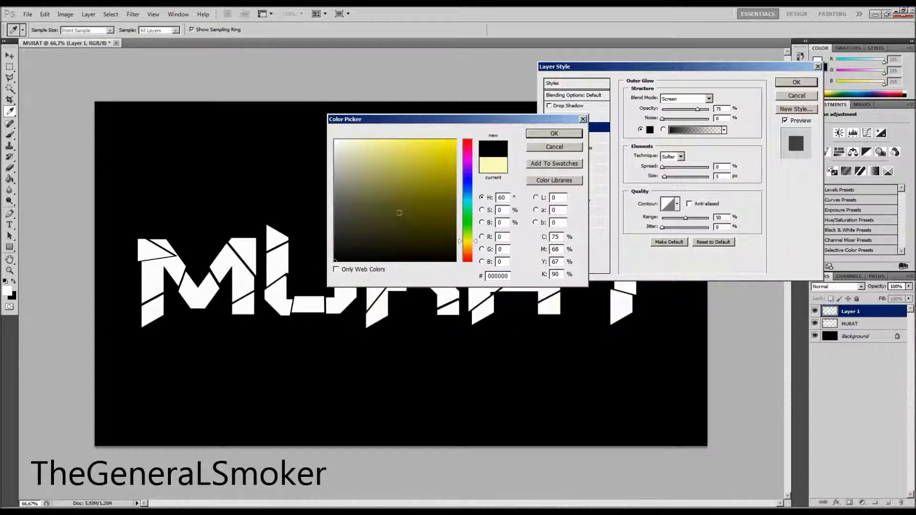
{"action": "left_click", "coordinate": [559, 135]}
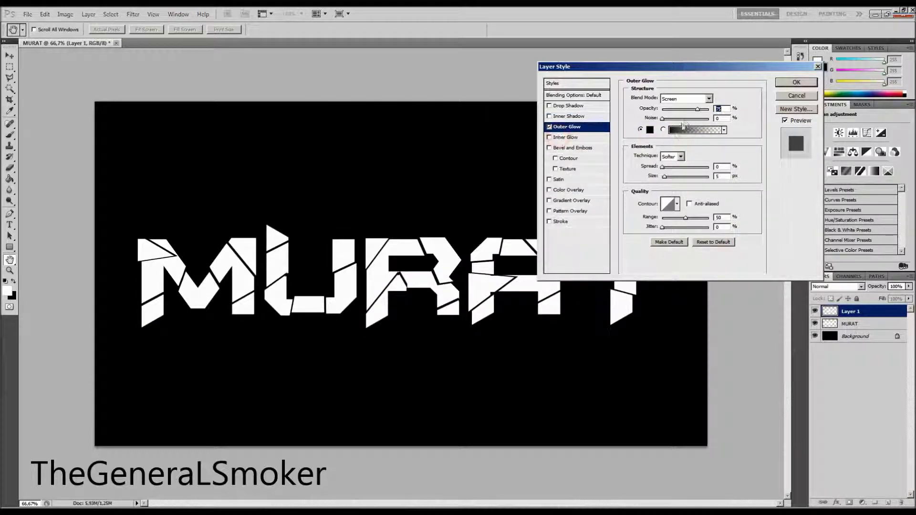
Step: Set the outer glow to Multiply blend, 84% opacity, spread 10 and size 80
{"action": "left_click", "coordinate": [709, 98]}
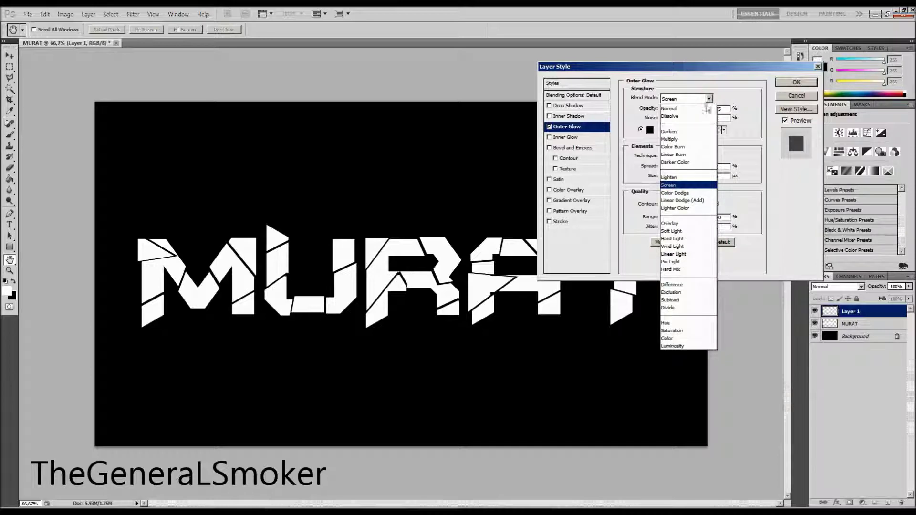
{"action": "left_click", "coordinate": [672, 139]}
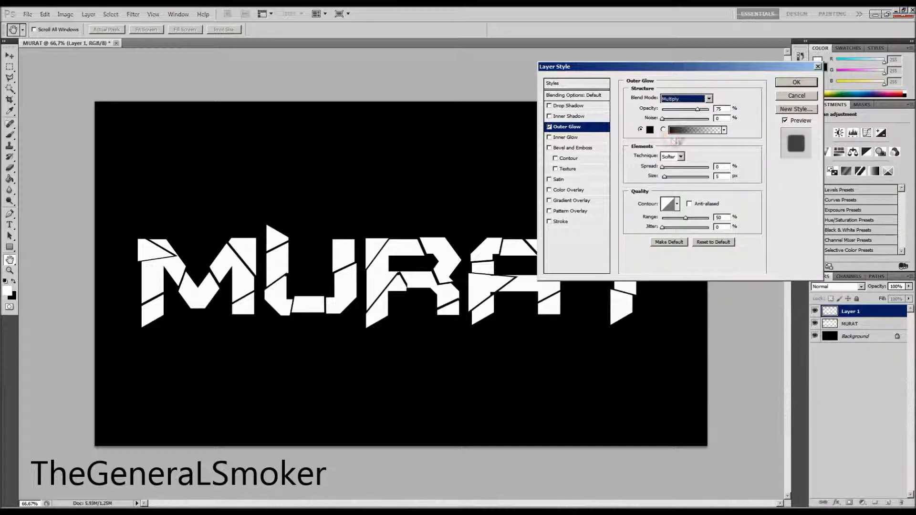
{"action": "left_click", "coordinate": [725, 108]}
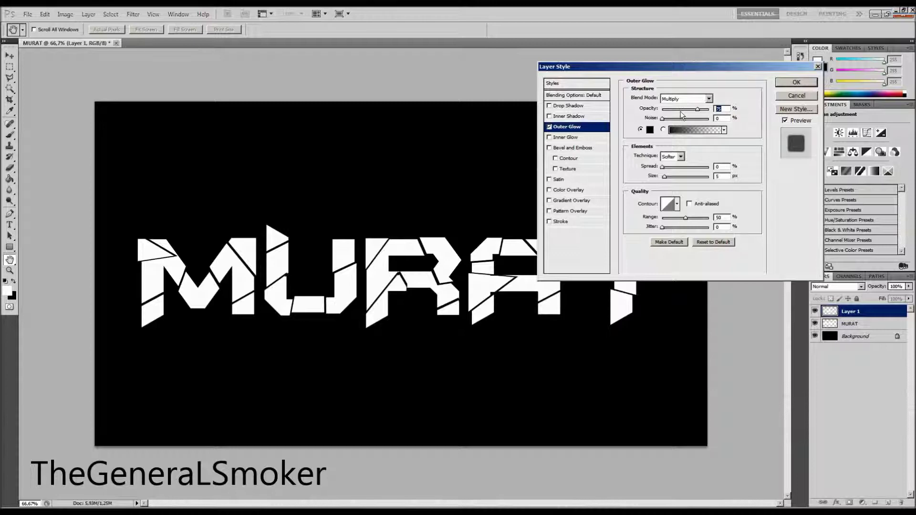
{"action": "type", "text": "84"}
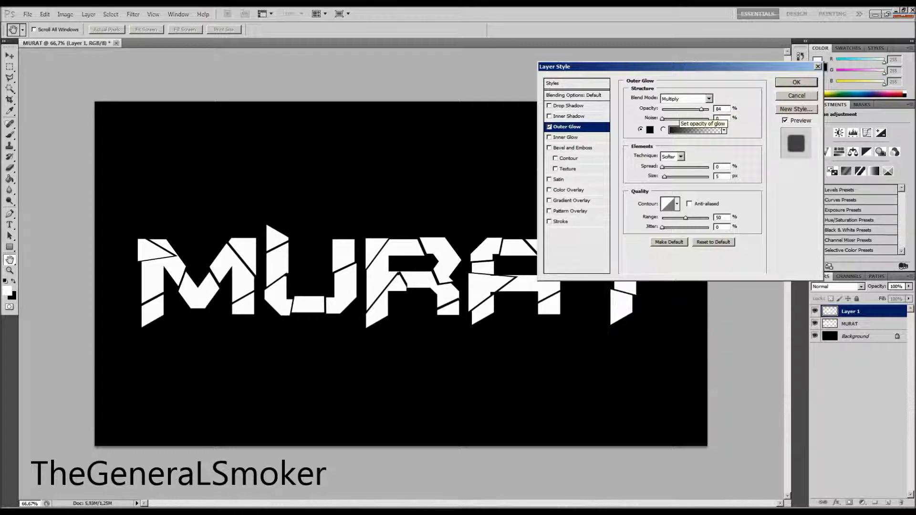
{"action": "left_click", "coordinate": [722, 165]}
{"action": "type", "text": "10"}
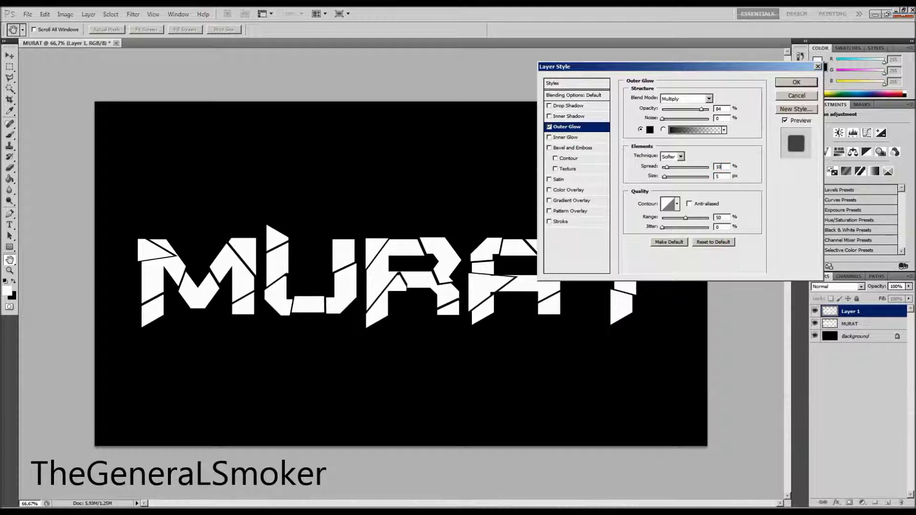
{"action": "key", "text": "Tab"}
{"action": "type", "text": "8"}
{"action": "type", "text": "0"}
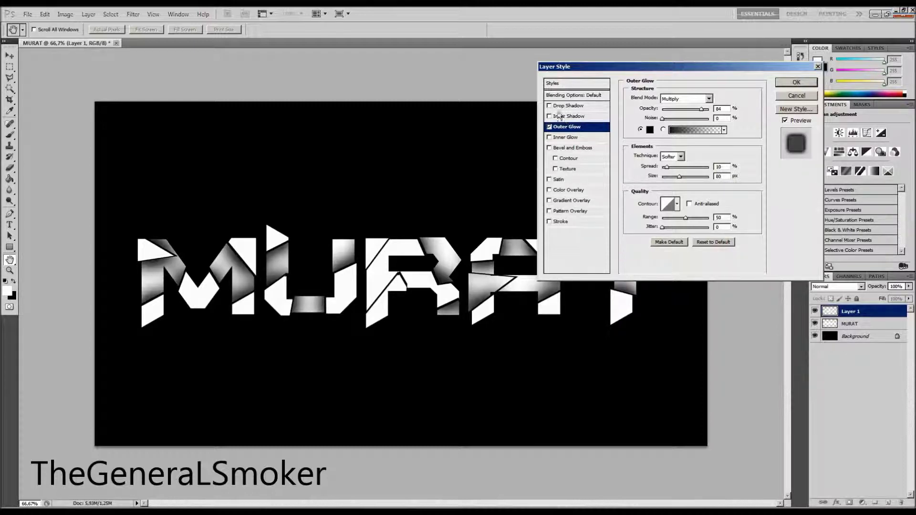
{"action": "left_click", "coordinate": [549, 106]}
Step: Apply a Normal drop shadow at 80% opacity and 0 distance, then pick the Scratches texture
{"action": "left_click", "coordinate": [558, 106]}
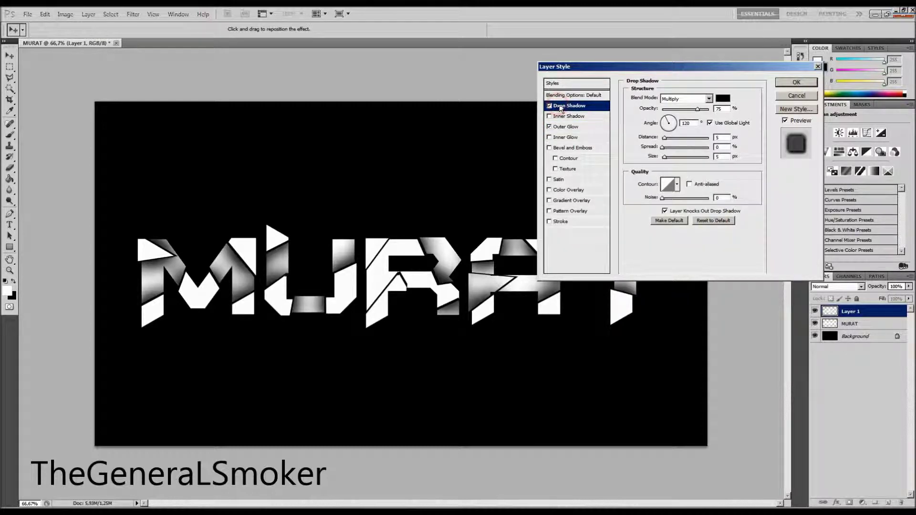
{"action": "left_click", "coordinate": [709, 100]}
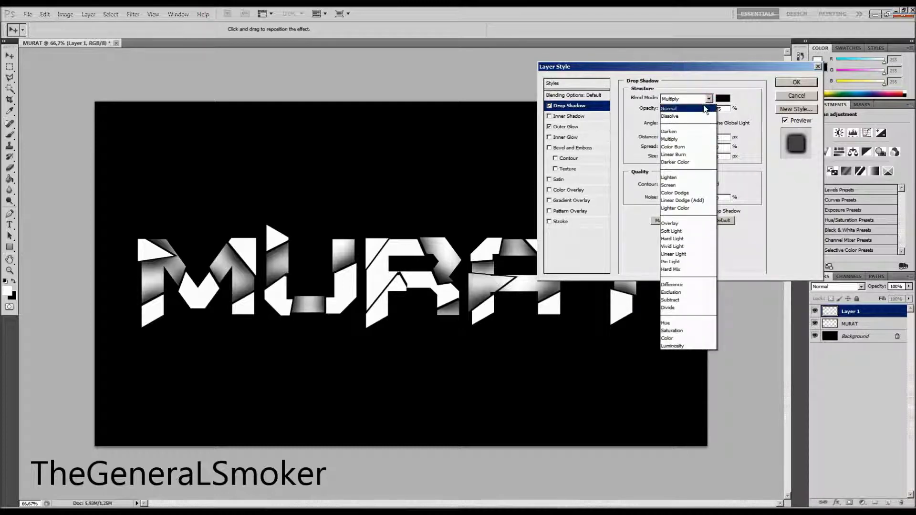
{"action": "left_click", "coordinate": [704, 106]}
{"action": "left_click", "coordinate": [720, 108]}
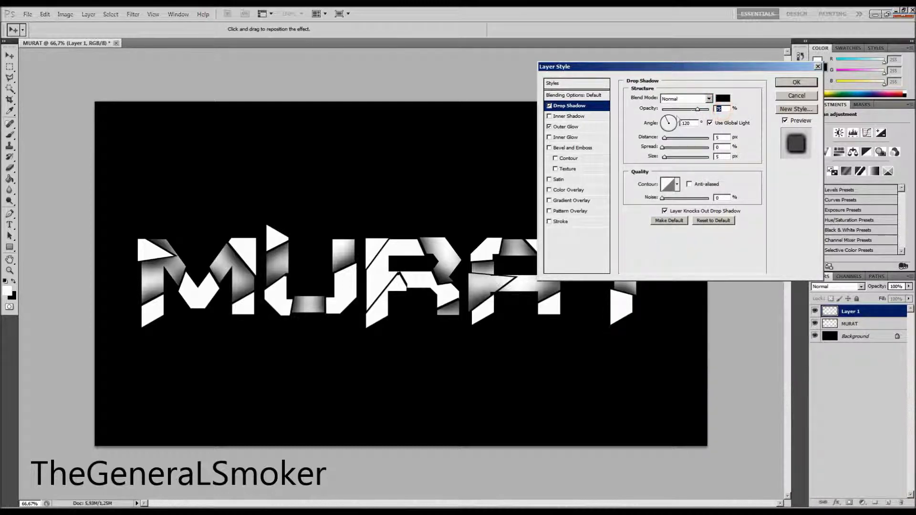
{"action": "type", "text": "8"}
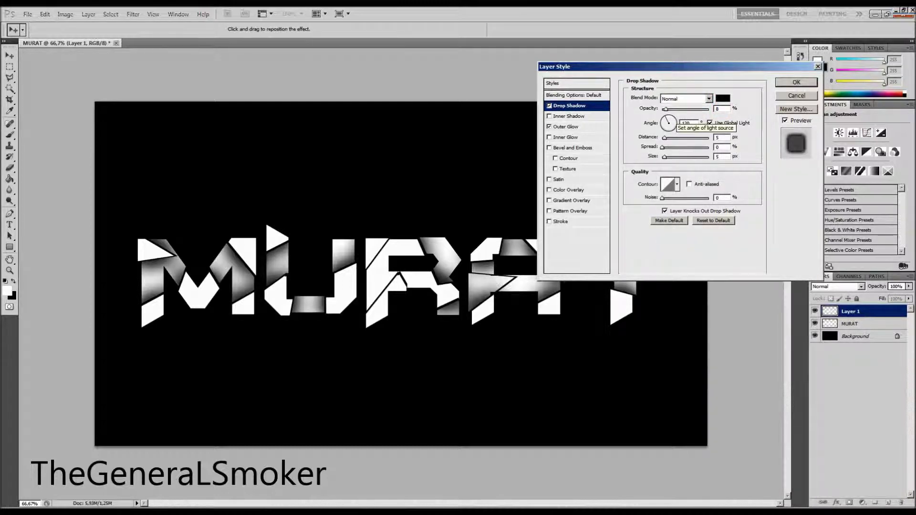
{"action": "type", "text": "0"}
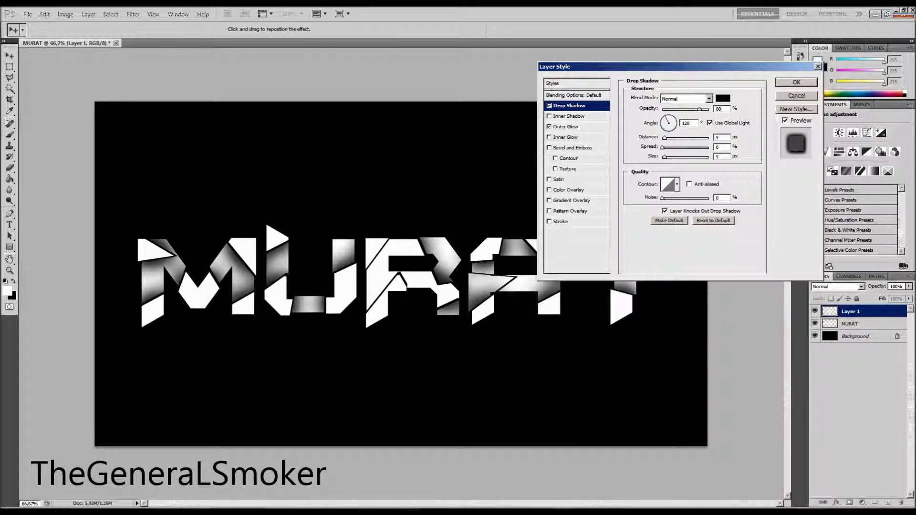
{"action": "double_click", "coordinate": [726, 138]}
{"action": "type", "text": "15"}
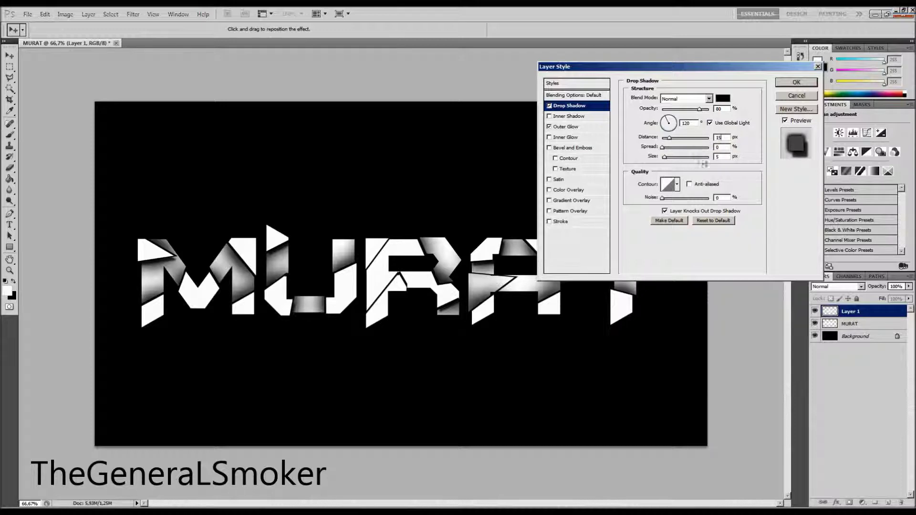
{"action": "type", "text": "0"}
{"action": "left_click", "coordinate": [796, 82]}
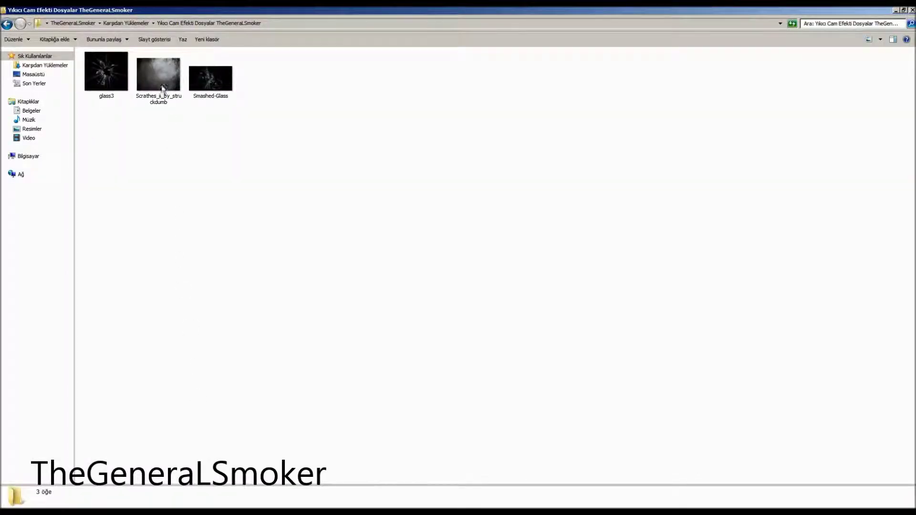
{"action": "left_click", "coordinate": [163, 87]}
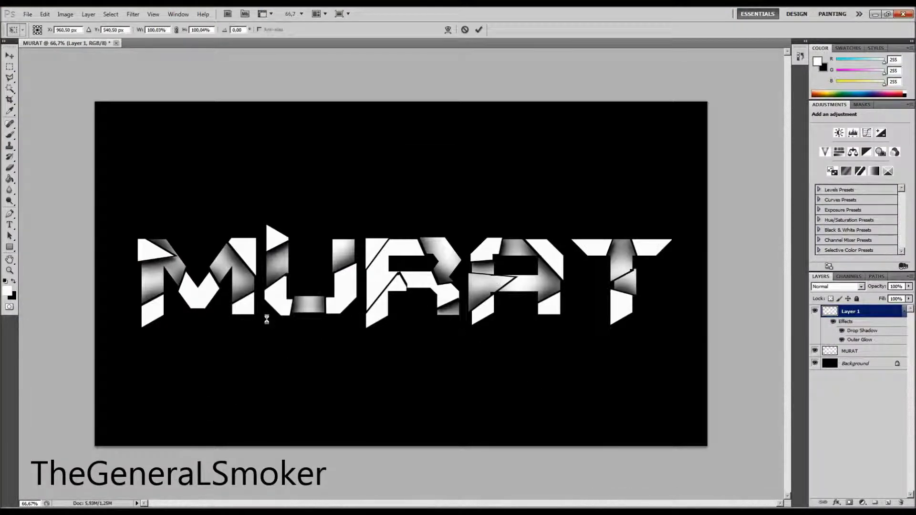
Step: Drag in the Scratches texture, fit it as a band over MURAT, and blend it Multiply
{"action": "left_click_drag", "start_coordinate": [375, 298], "coordinate": [256, 285]}
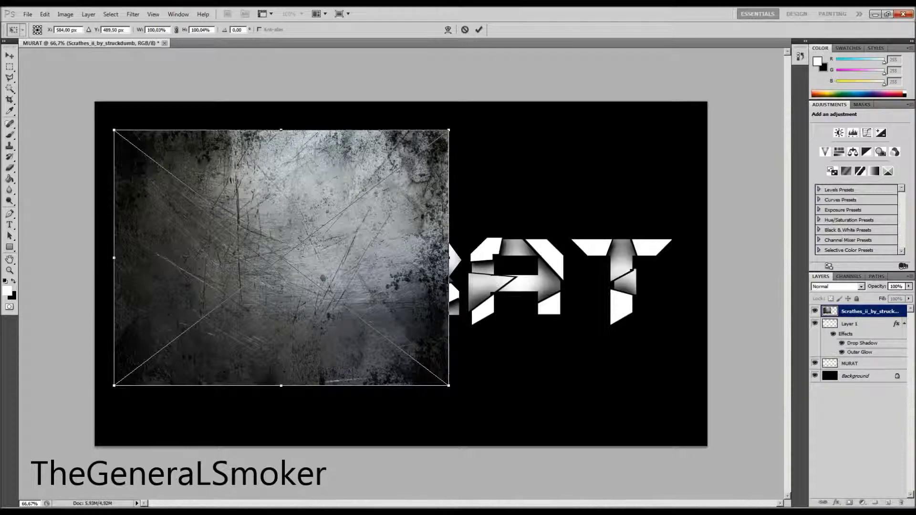
{"action": "left_click_drag", "start_coordinate": [452, 259], "coordinate": [673, 274]}
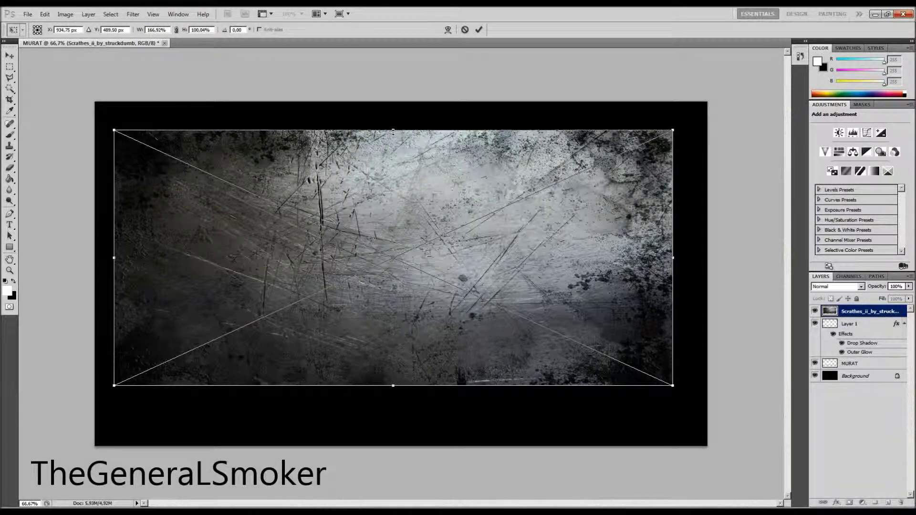
{"action": "left_click_drag", "start_coordinate": [393, 132], "coordinate": [409, 225]}
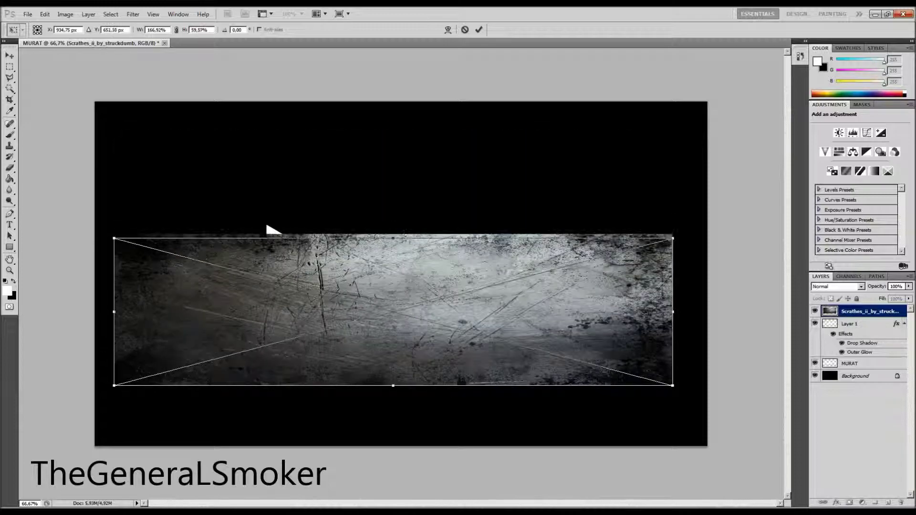
{"action": "left_click_drag", "start_coordinate": [393, 389], "coordinate": [395, 355]}
{"action": "key", "text": "Return"}
{"action": "key", "text": "w"}
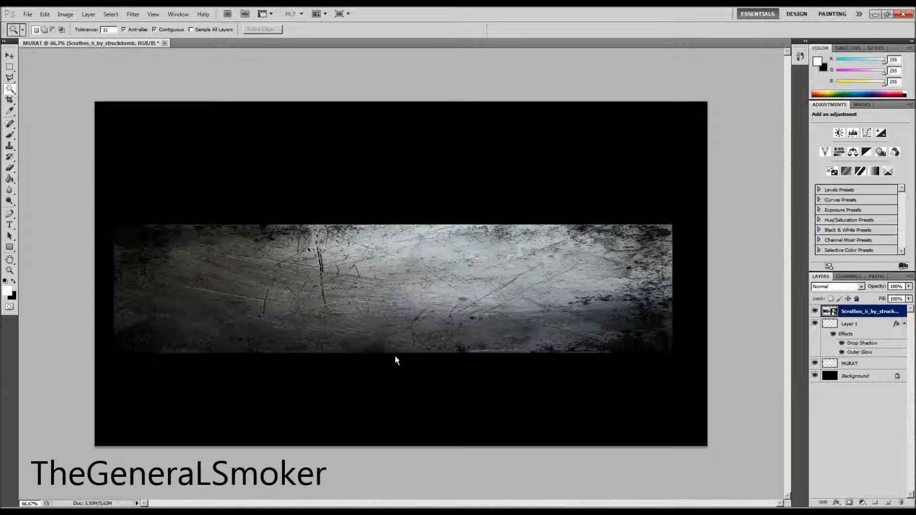
{"action": "left_click", "coordinate": [862, 288]}
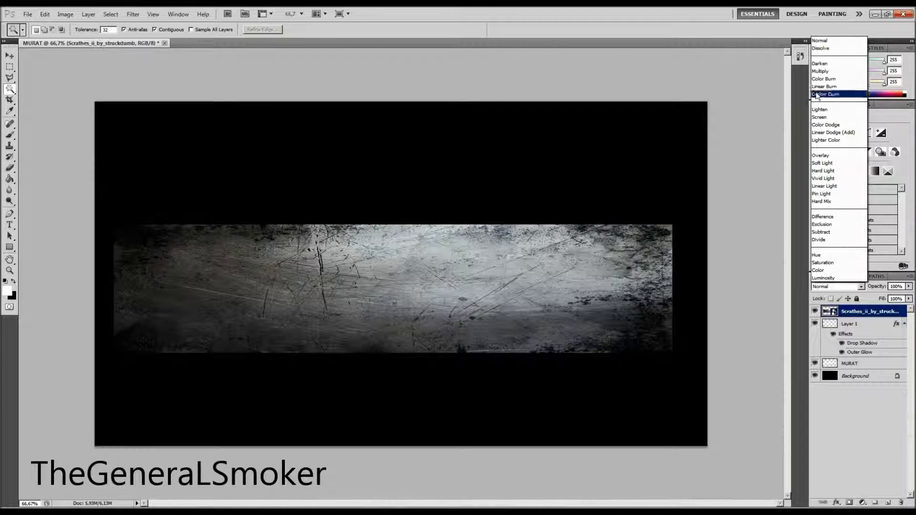
{"action": "left_click", "coordinate": [814, 71]}
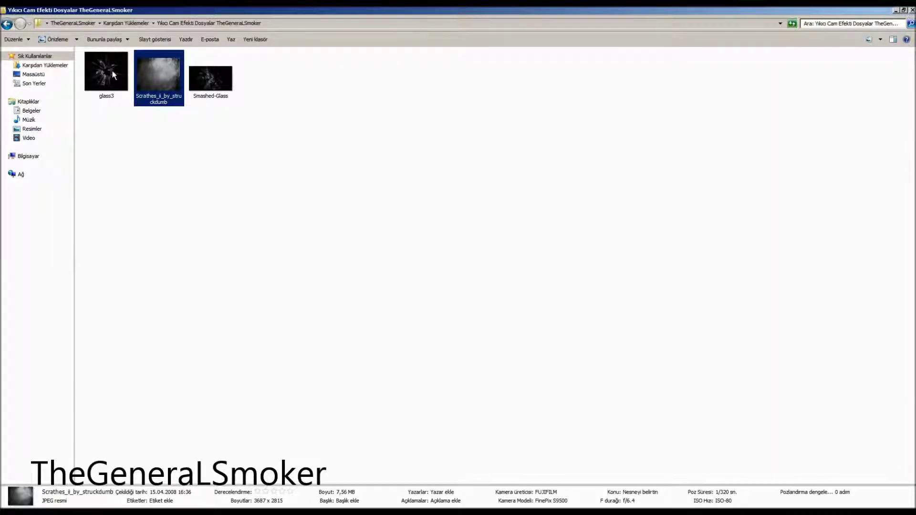
Step: Bring the glass3 cracked-glass image in and scale it to cover the canvas
{"action": "left_click", "coordinate": [112, 69]}
{"action": "left_click_drag", "start_coordinate": [111, 77], "coordinate": [169, 507]}
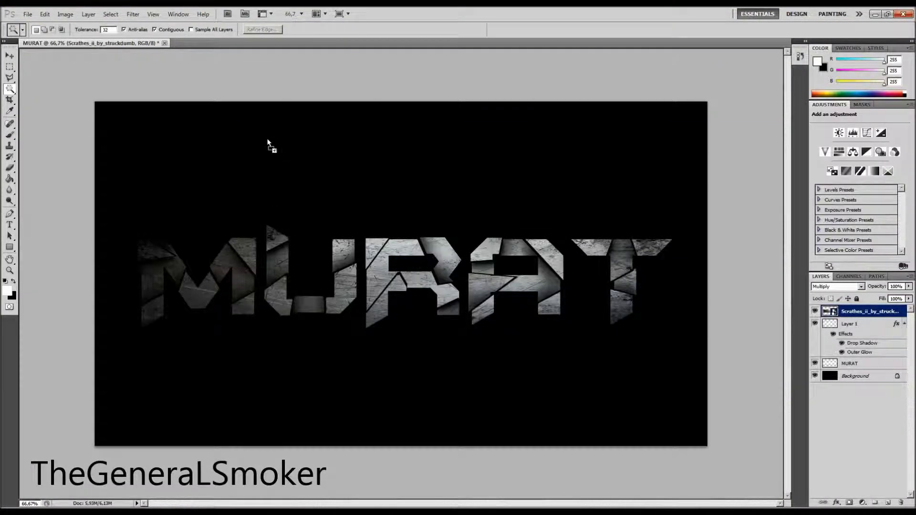
{"action": "left_click_drag", "start_coordinate": [262, 129], "coordinate": [262, 129]}
{"action": "mouse_move", "coordinate": [405, 251]}
{"action": "left_mouse_down"}
{"action": "mouse_move", "coordinate": [339, 204]}
{"action": "mouse_move", "coordinate": [329, 169]}
{"action": "left_mouse_up"}
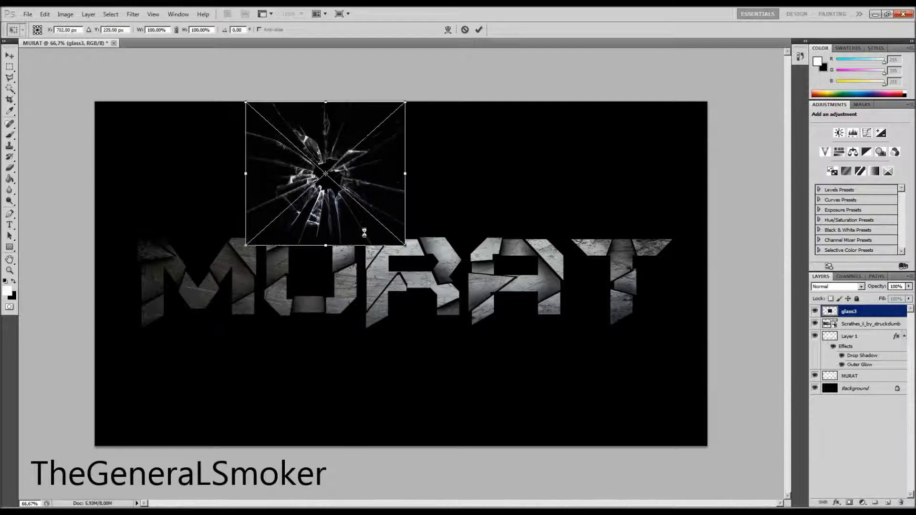
{"action": "mouse_move", "coordinate": [404, 246]}
{"action": "left_mouse_down"}
{"action": "mouse_move", "coordinate": [520, 477]}
{"action": "mouse_move", "coordinate": [551, 447]}
{"action": "mouse_move", "coordinate": [573, 445]}
{"action": "left_mouse_up"}
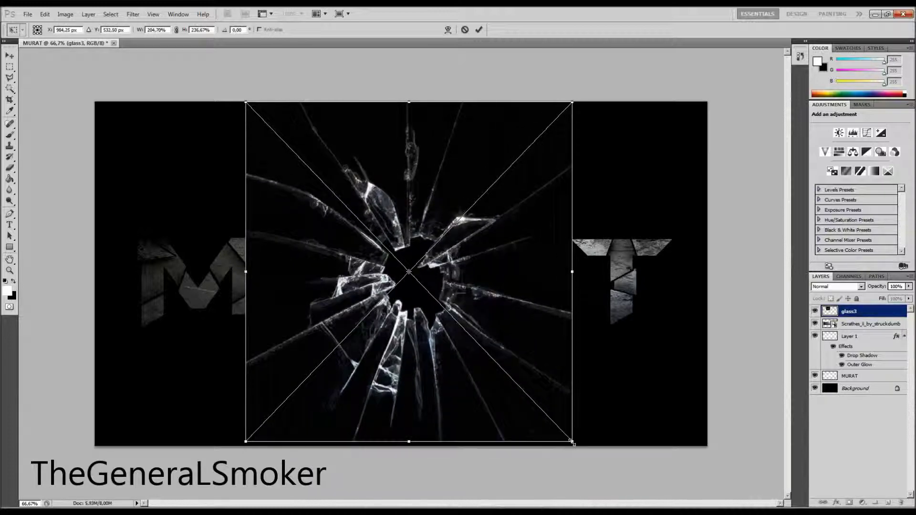
{"action": "left_click_drag", "start_coordinate": [573, 445], "coordinate": [589, 446]}
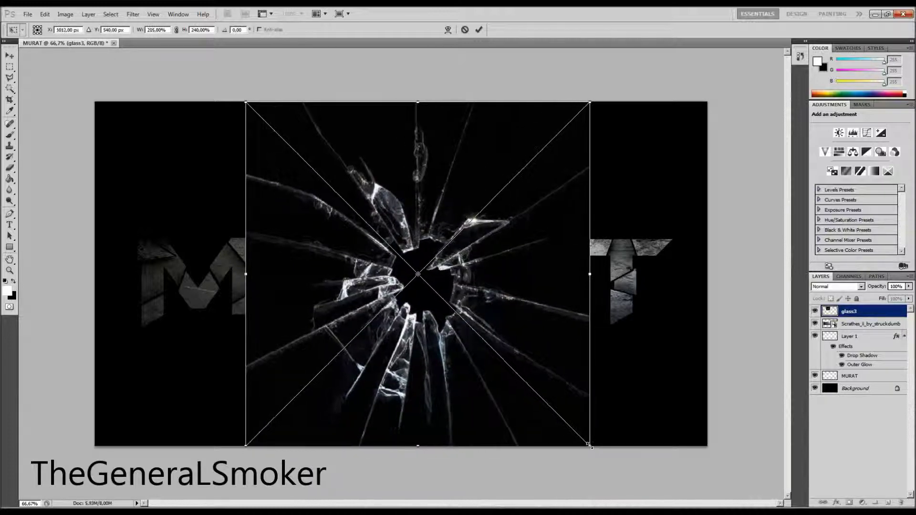
{"action": "key", "text": "Return"}
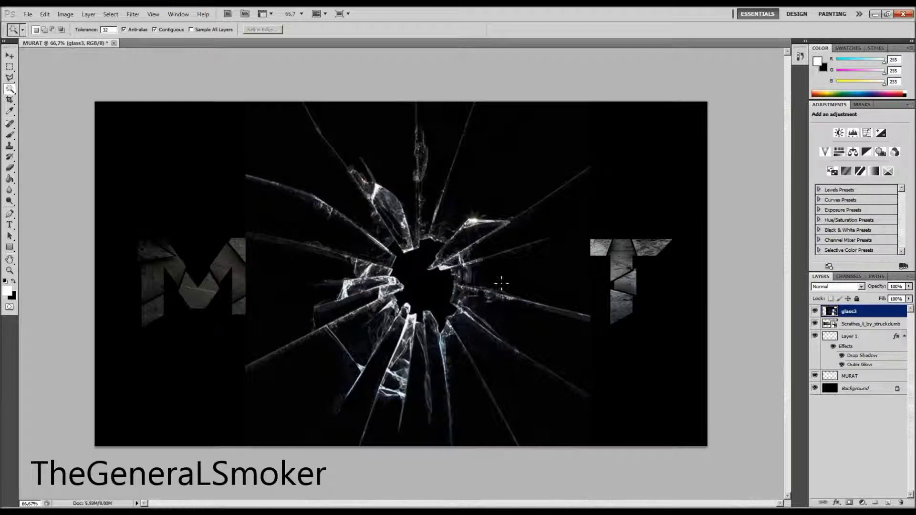
{"action": "left_click_drag", "start_coordinate": [404, 245], "coordinate": [391, 245]}
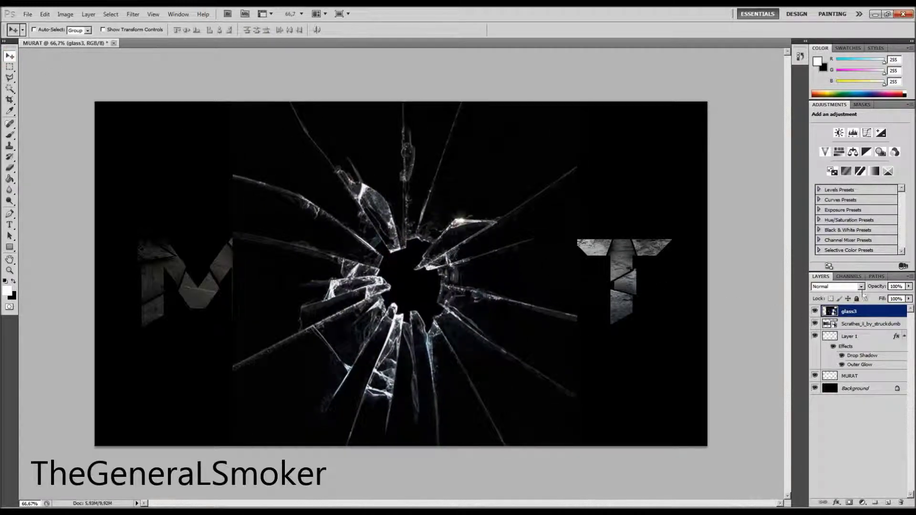
Step: Set the cracked glass to Screen at 64% fill, then drag in the Smashed-Glass image
{"action": "left_click", "coordinate": [862, 287]}
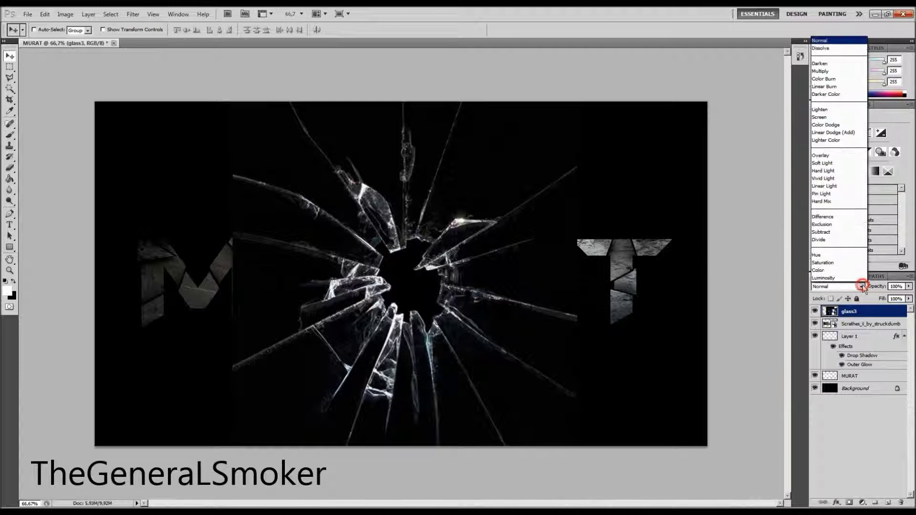
{"action": "left_click", "coordinate": [819, 117]}
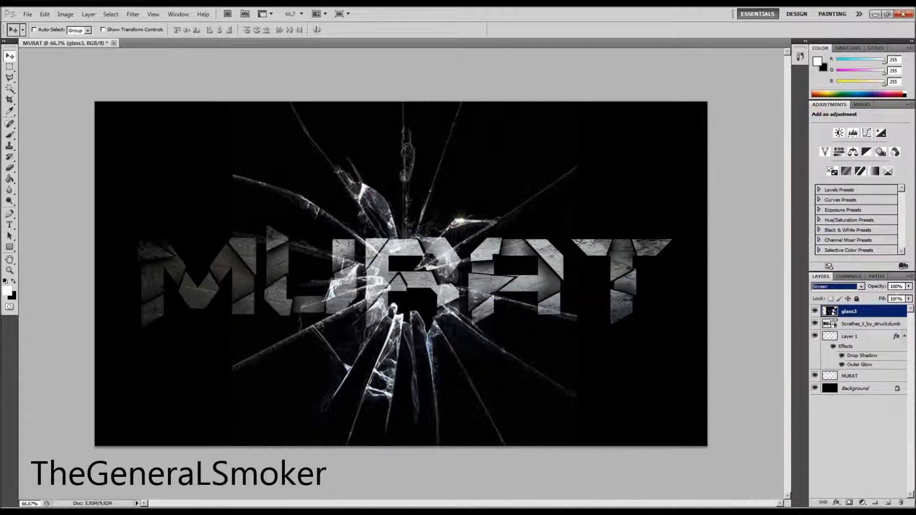
{"action": "left_click", "coordinate": [896, 299]}
{"action": "type", "text": "64"}
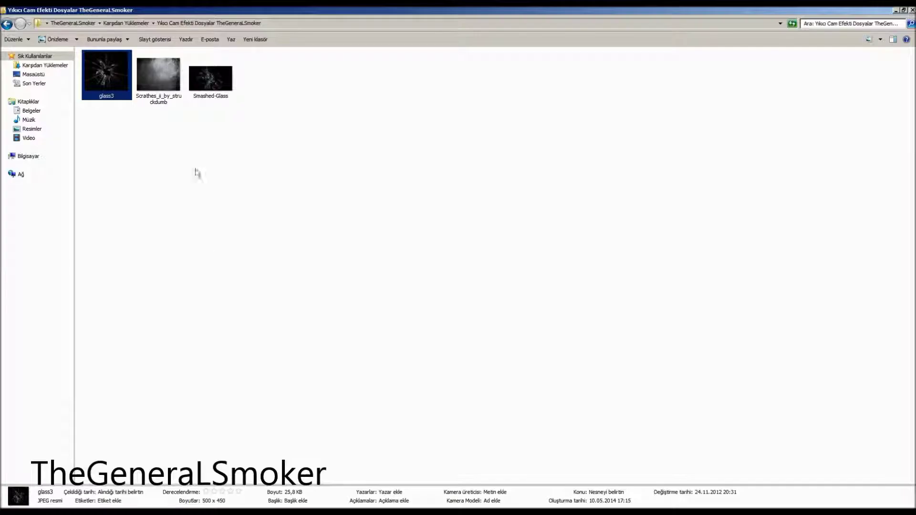
{"action": "left_click", "coordinate": [208, 91]}
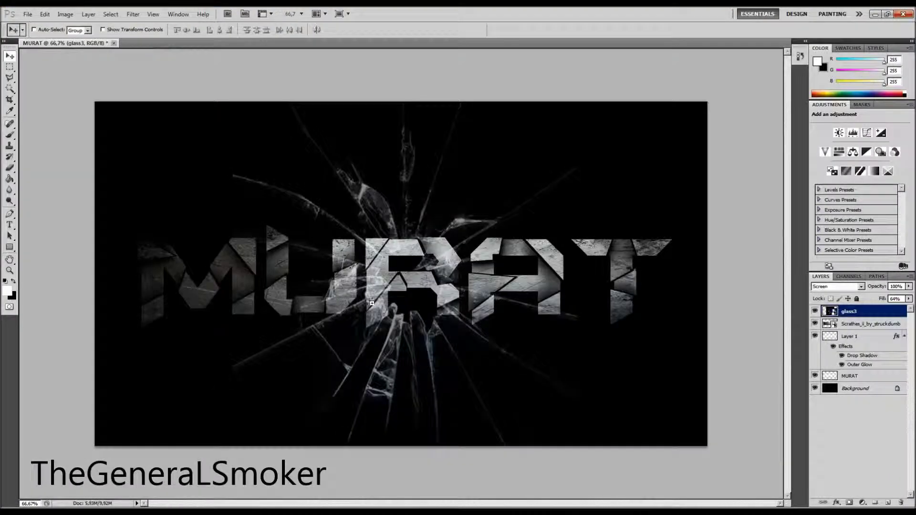
{"action": "left_click_drag", "start_coordinate": [402, 293], "coordinate": [286, 262]}
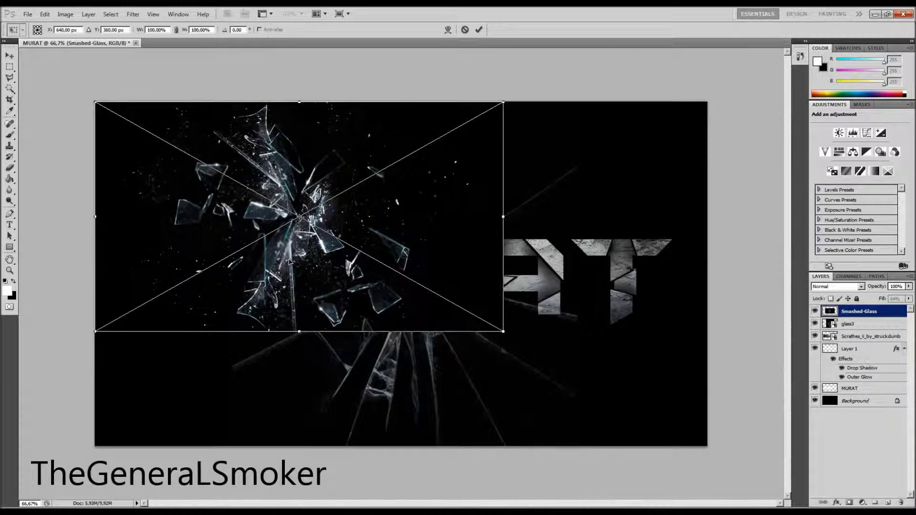
Step: Scale Smashed-Glass to fill the canvas and set it to Screen at 89% fill
{"action": "left_click_drag", "start_coordinate": [504, 334], "coordinate": [707, 448]}
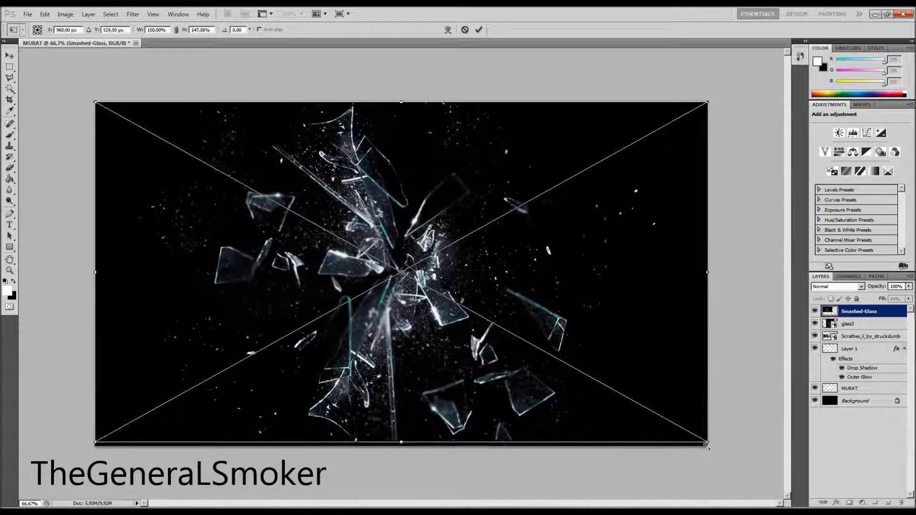
{"action": "key", "text": "Return"}
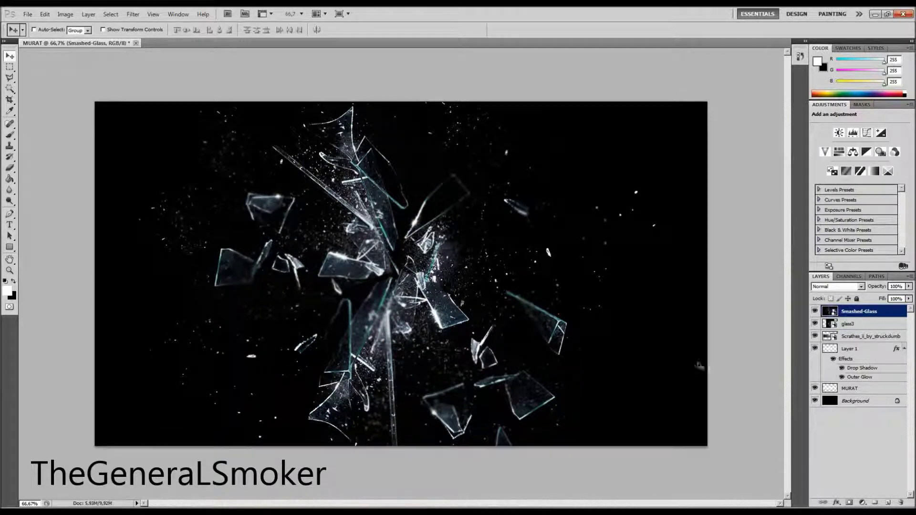
{"action": "left_click", "coordinate": [829, 287]}
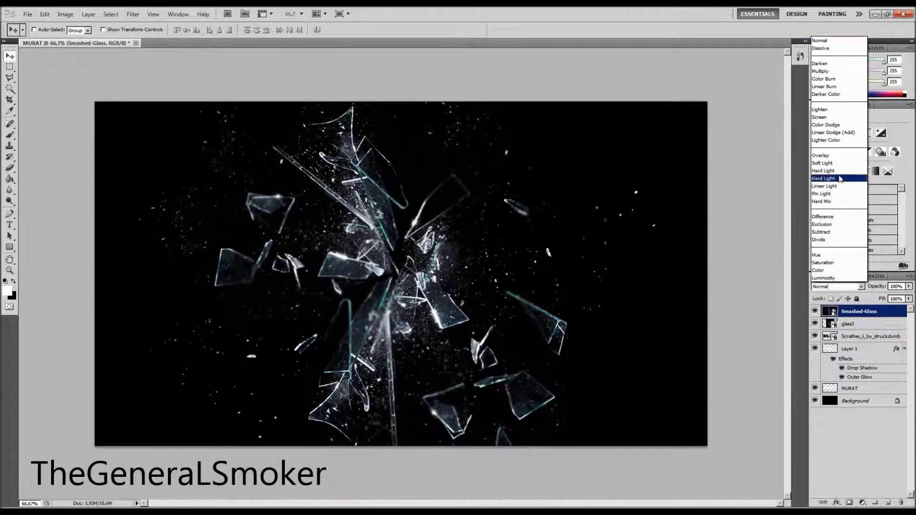
{"action": "left_click", "coordinate": [832, 118]}
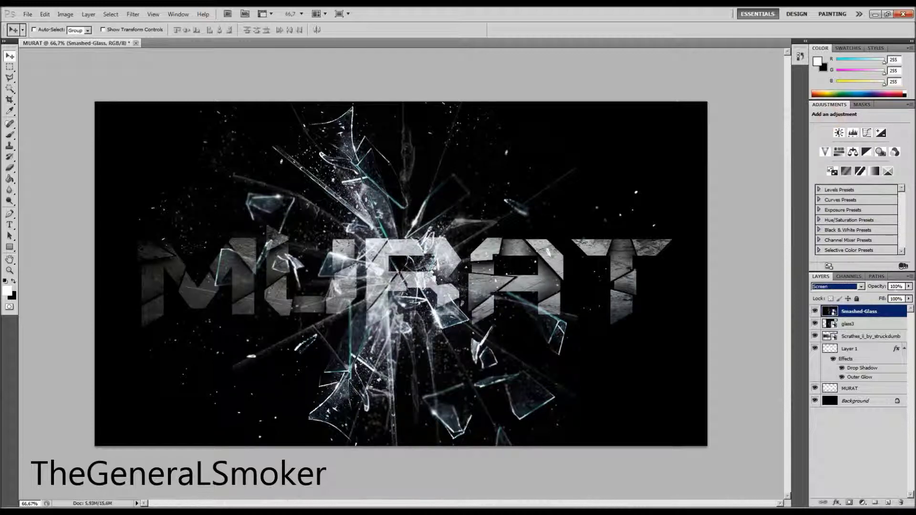
{"action": "left_click", "coordinate": [896, 299]}
{"action": "type", "text": "89"}
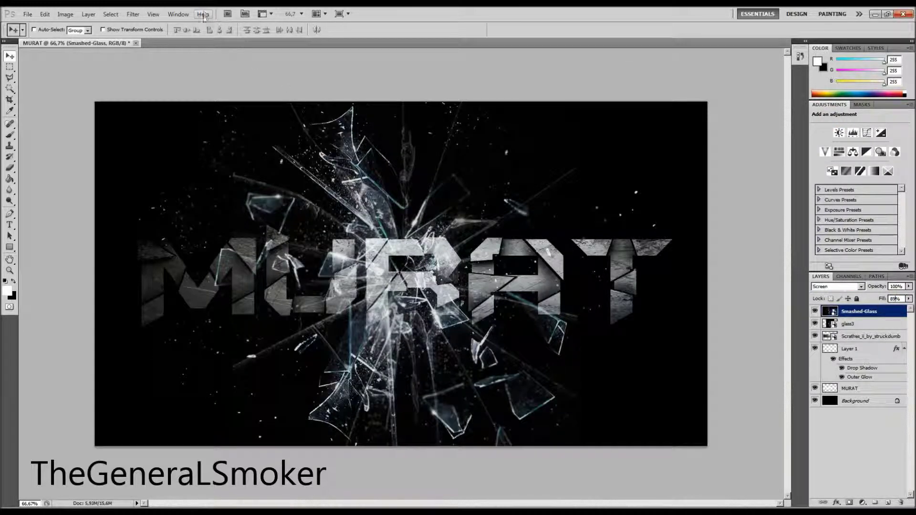